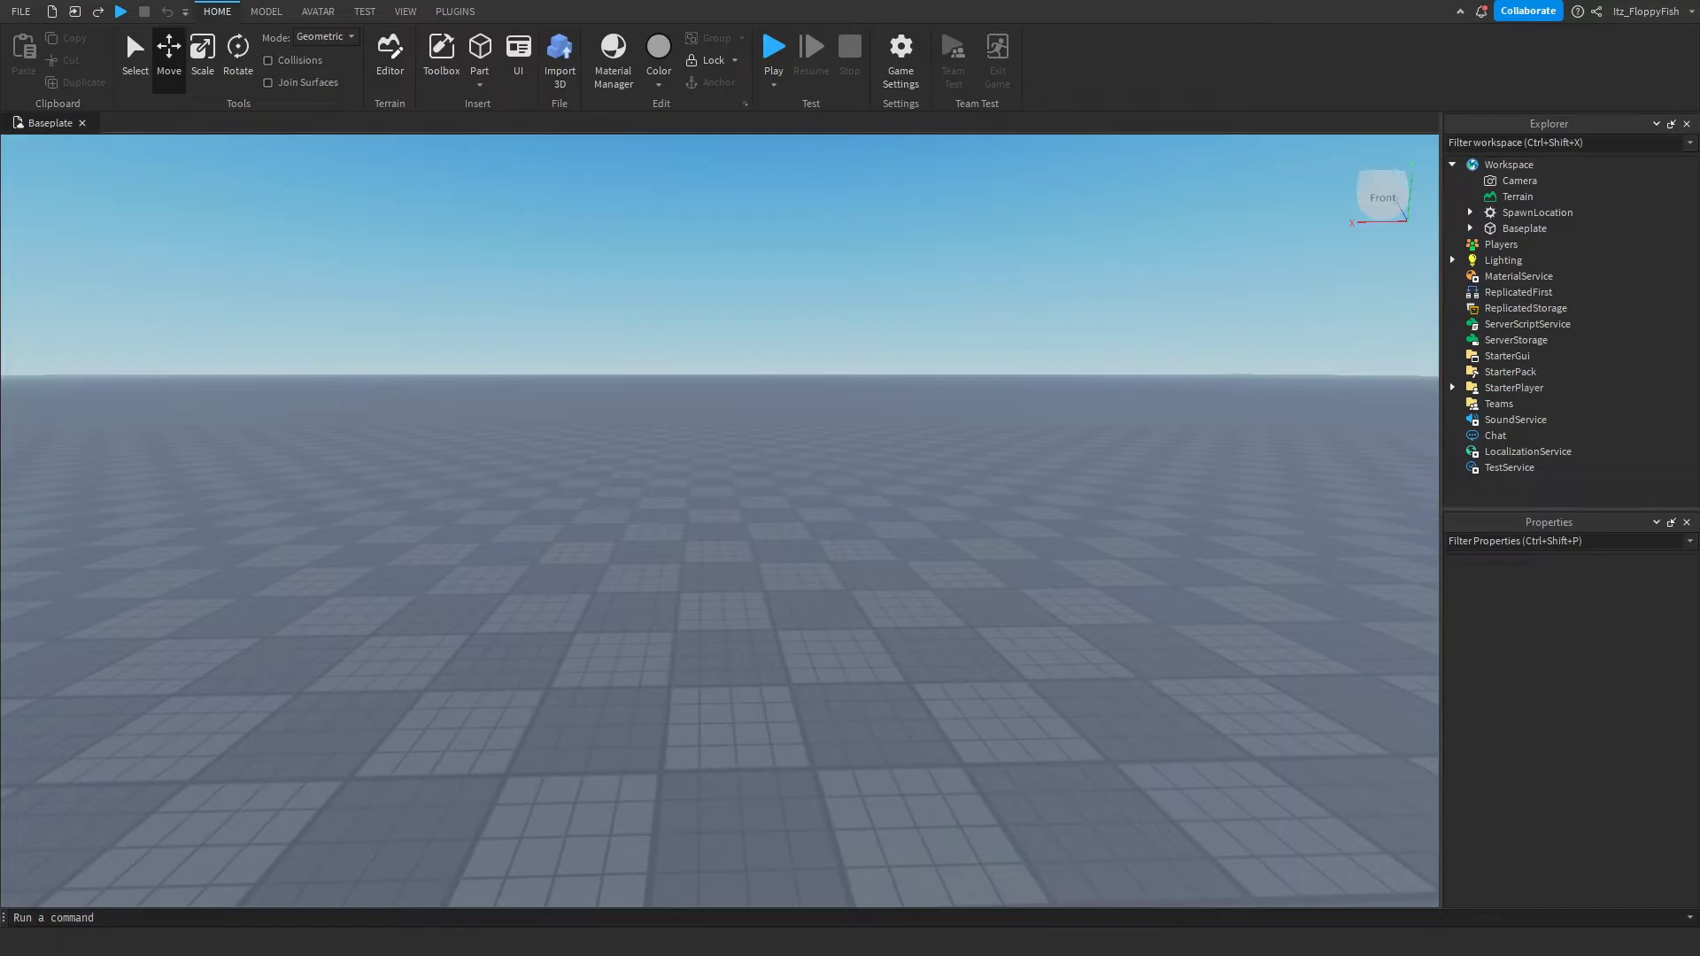
- Add a folder to the Workspace and rename it Checkpoints
{"action": "key", "text": "w"}
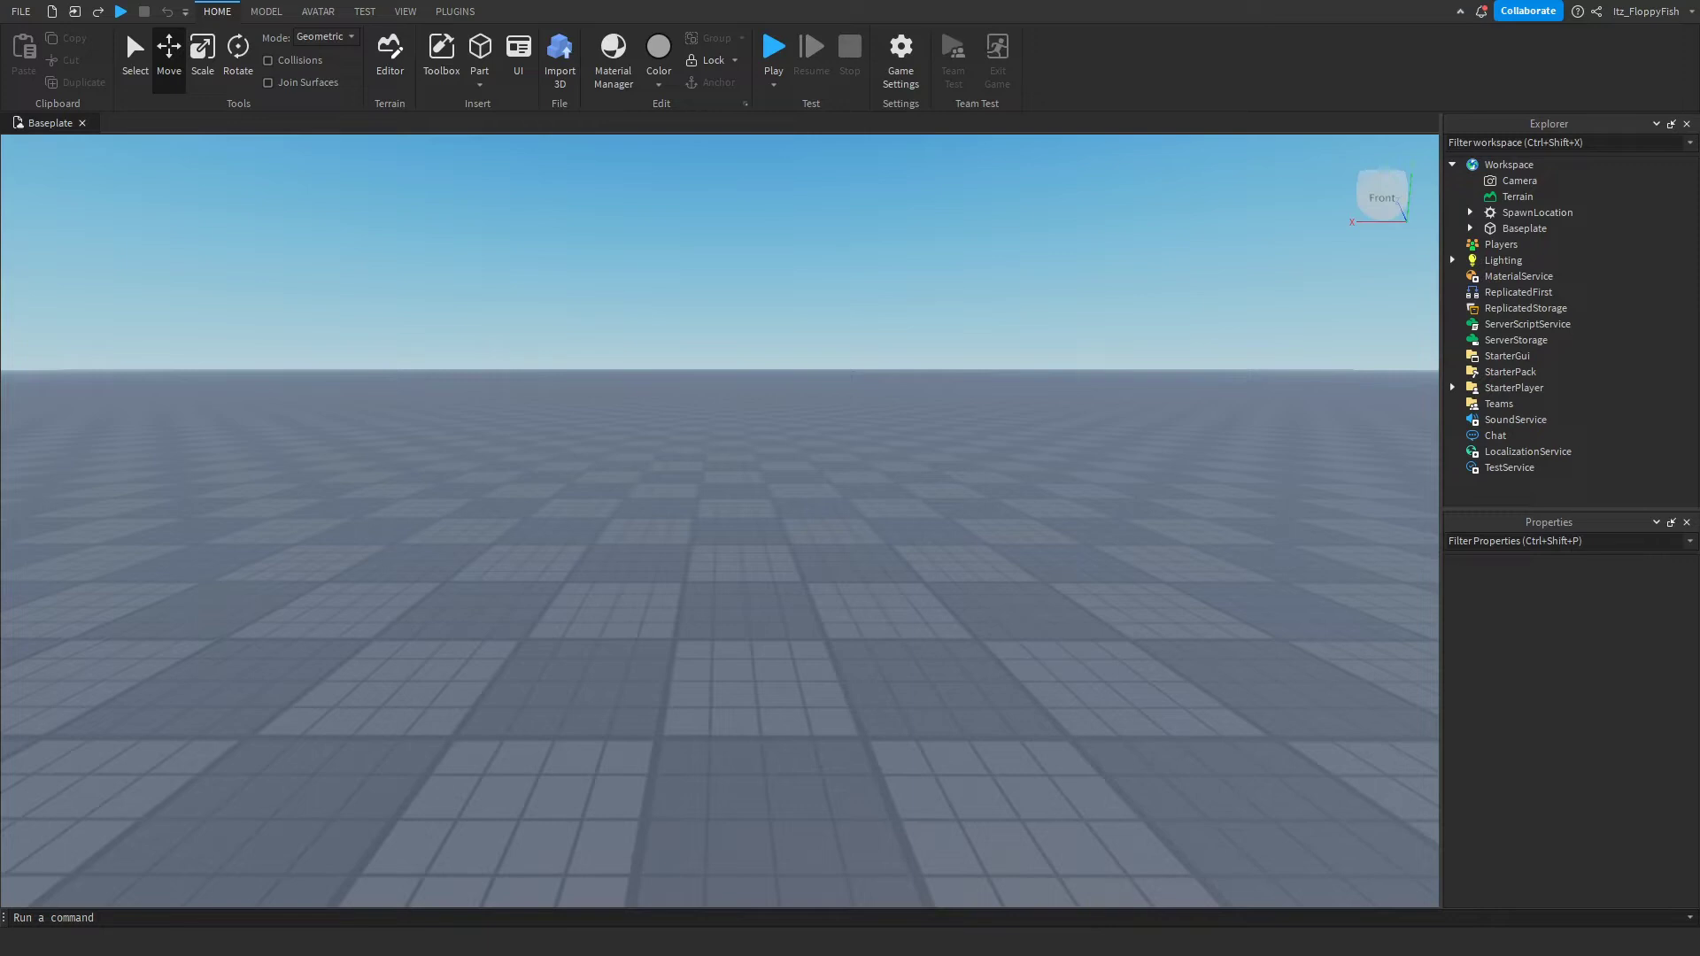
{"action": "left_click", "coordinate": [406, 11]}
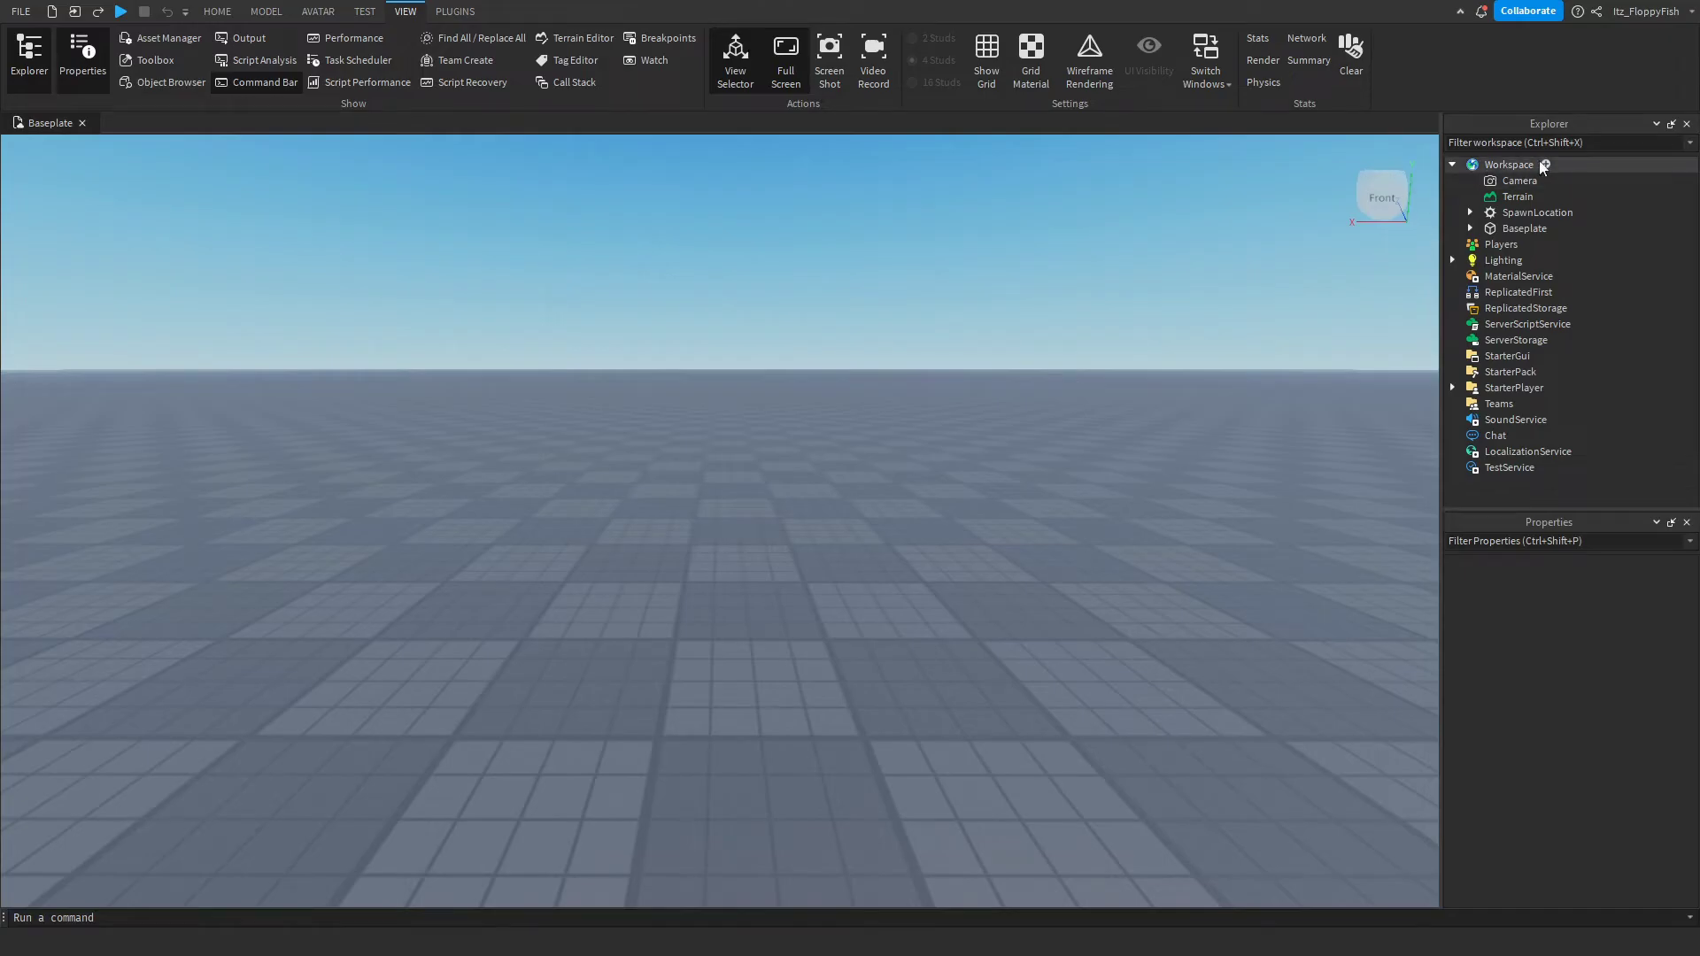
{"action": "left_click", "coordinate": [1544, 166]}
{"action": "left_click", "coordinate": [1510, 272]}
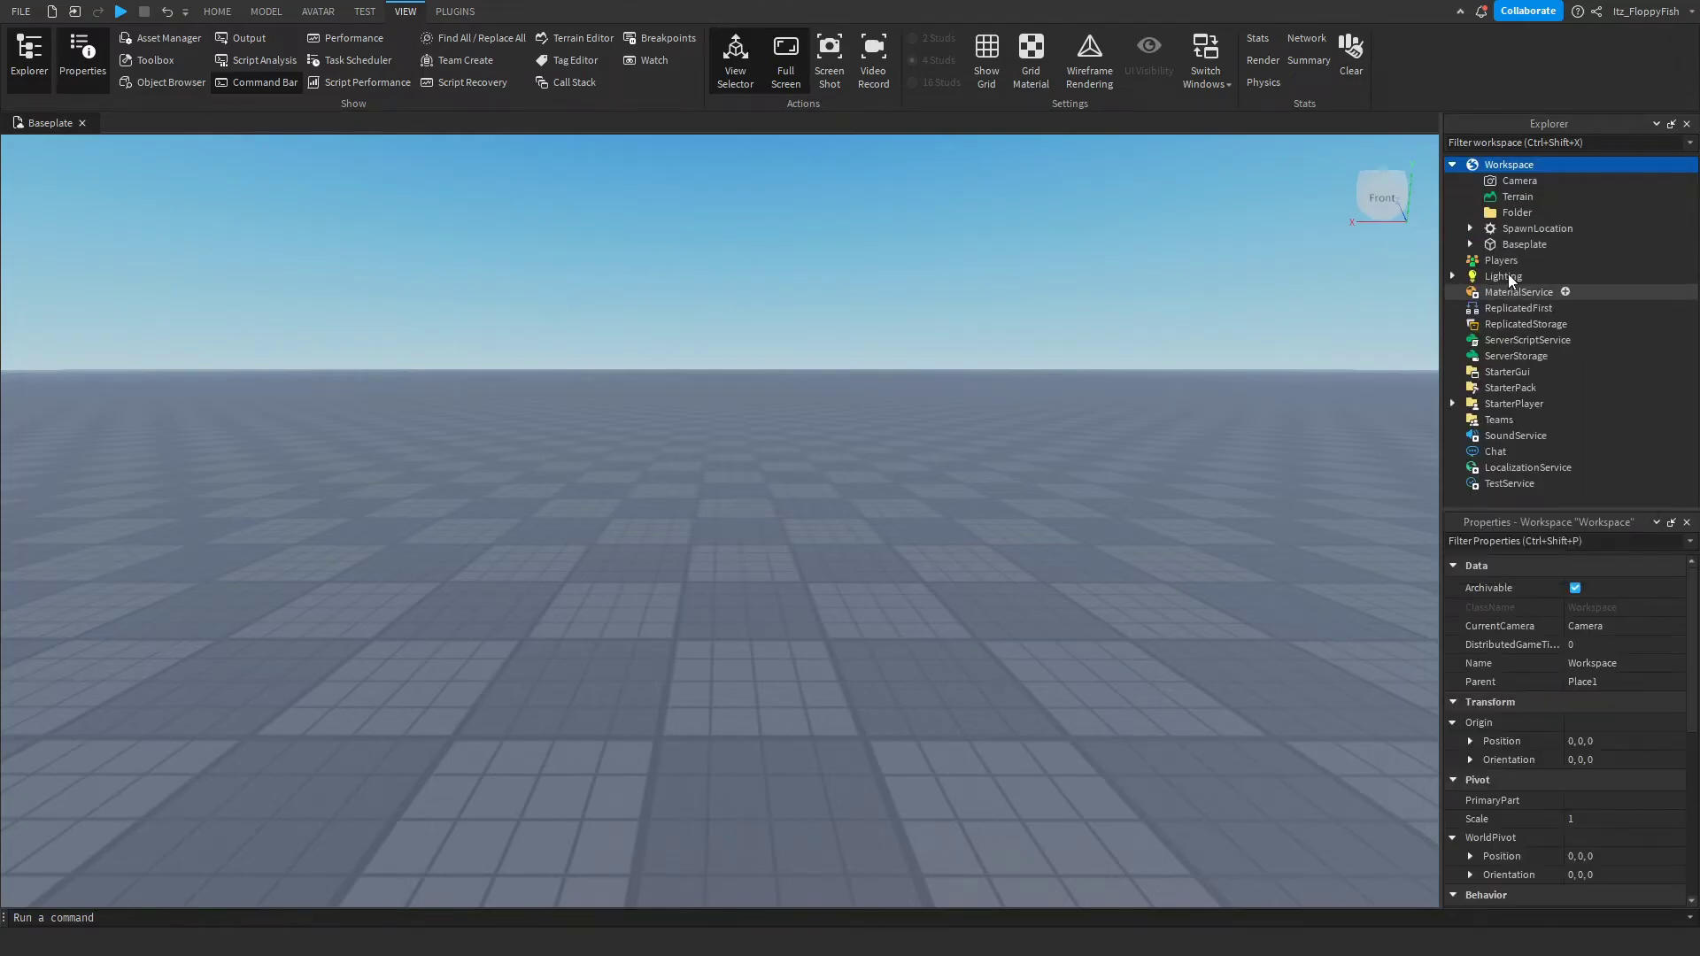
{"action": "left_click", "coordinate": [1515, 214]}
{"action": "left_click", "coordinate": [1593, 626]}
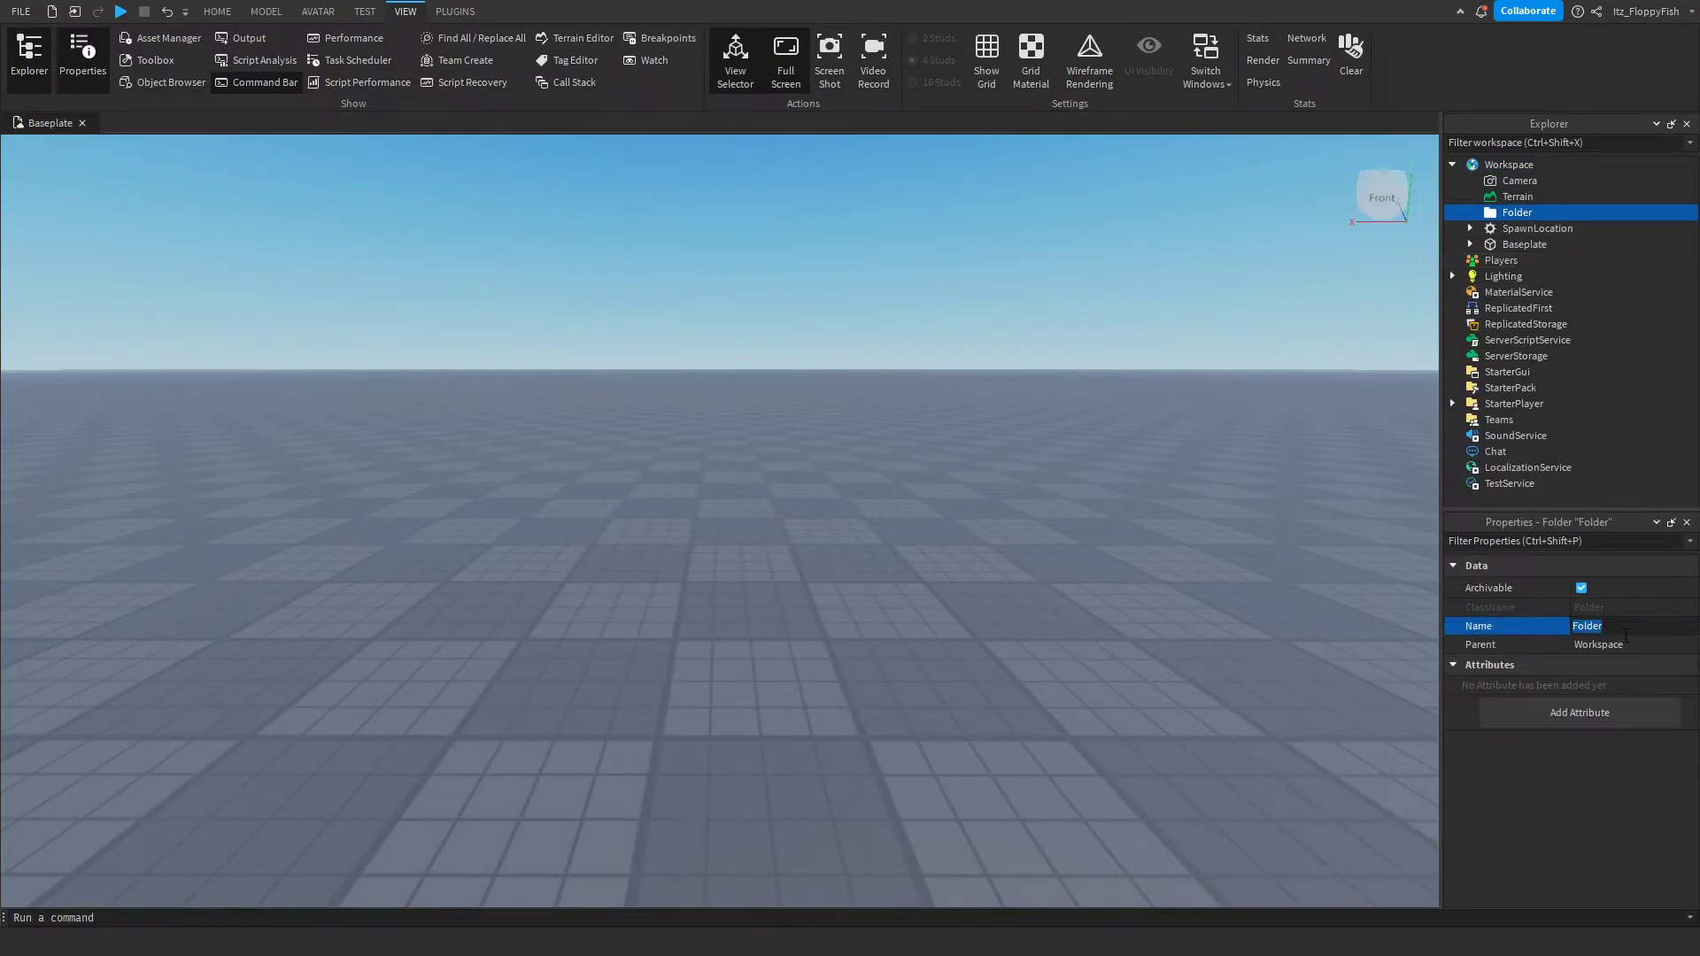
{"action": "type", "text": "Cher"}
{"action": "type", "text": "kpoints"}
{"action": "left_click", "coordinate": [133, 683]}
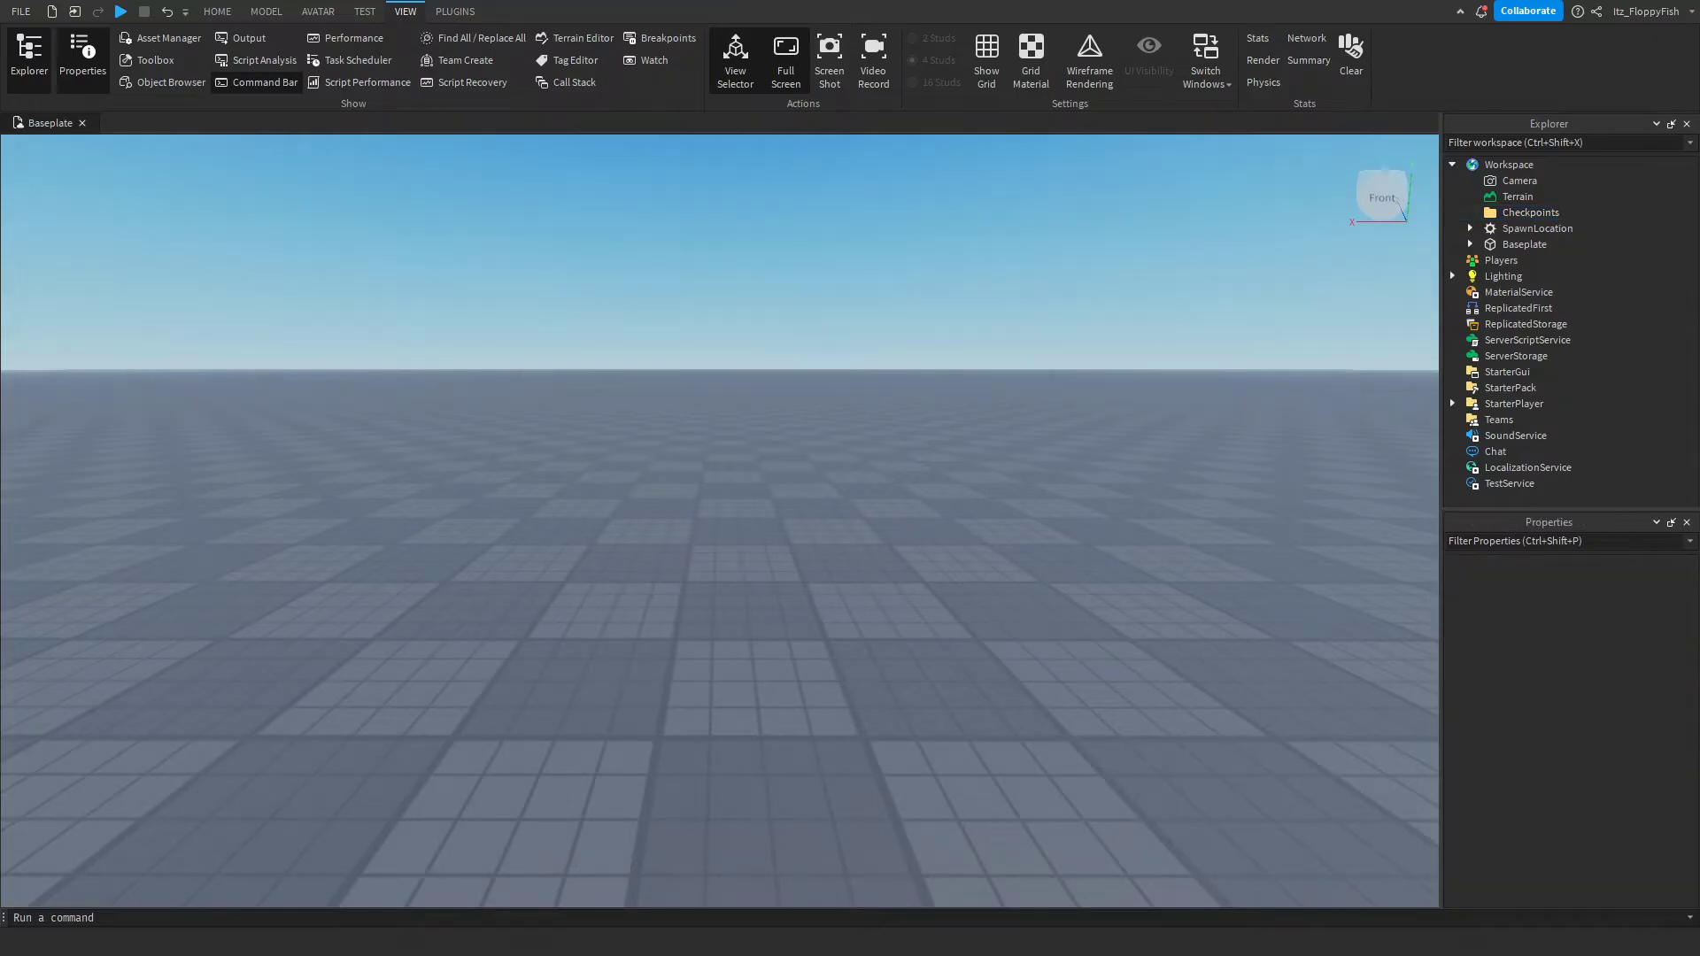
- Insert a part on the baseplate and scale it into a flat plate of 8 × 0.3 × 5.8 studs
{"action": "right_click_drag", "start_coordinate": [467, 527], "coordinate": [467, 527]}
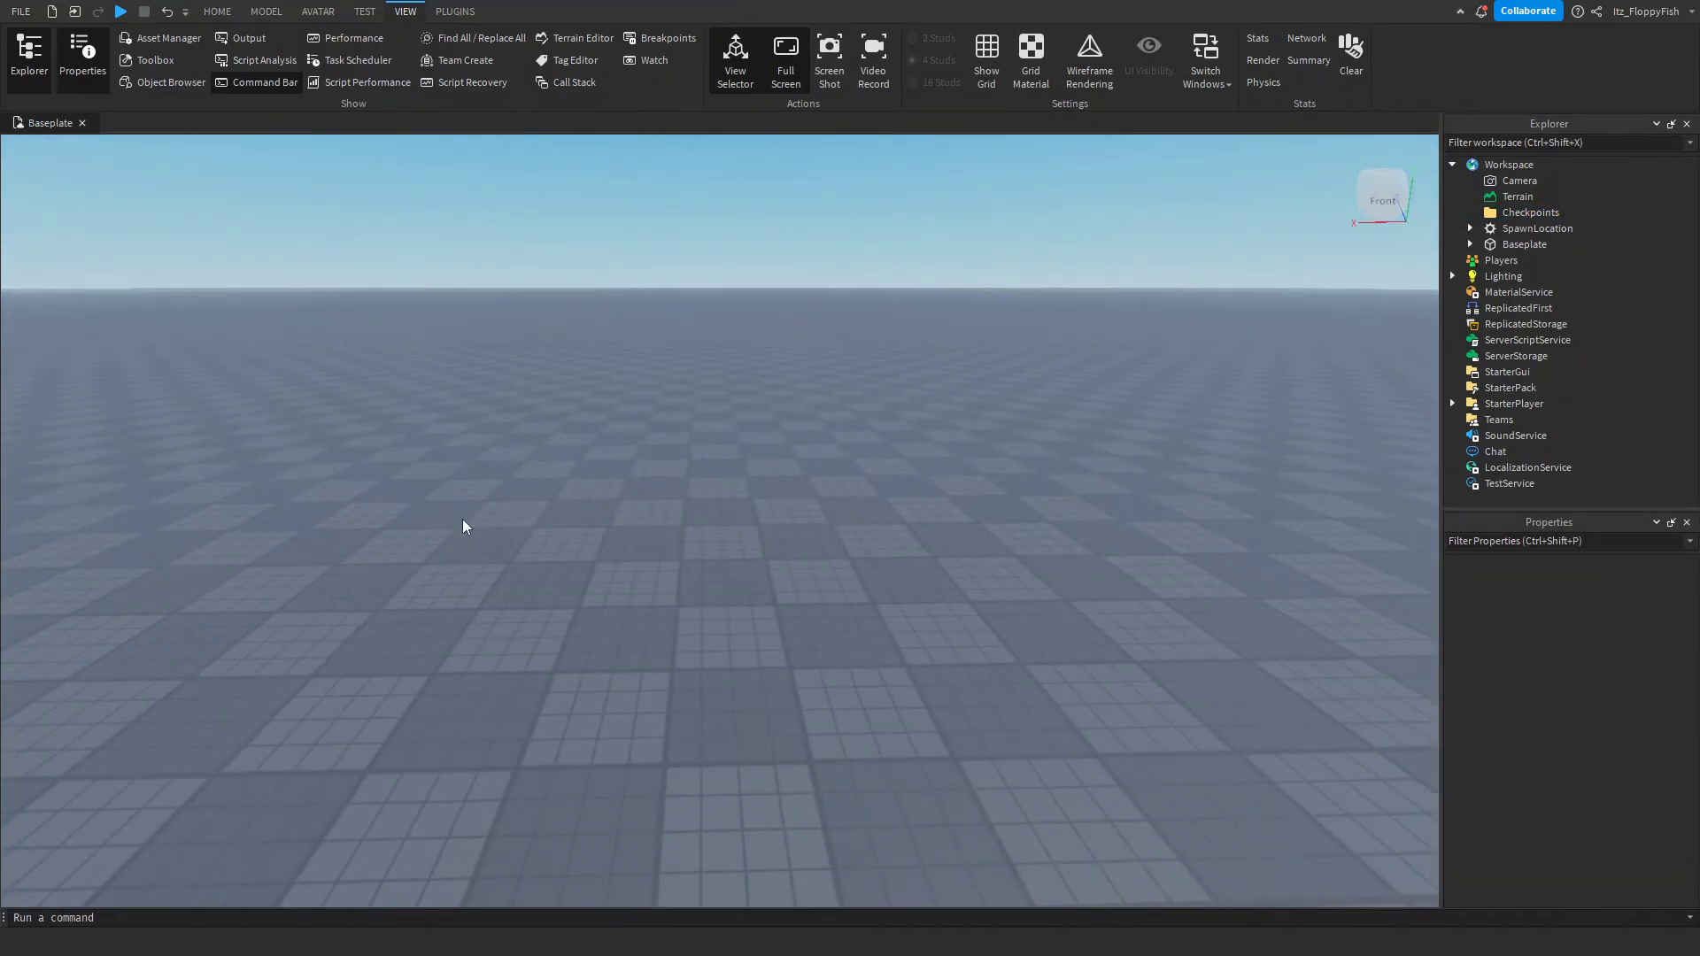
{"action": "left_click", "coordinate": [217, 12]}
{"action": "right_click_drag", "start_coordinate": [553, 232], "coordinate": [554, 232]}
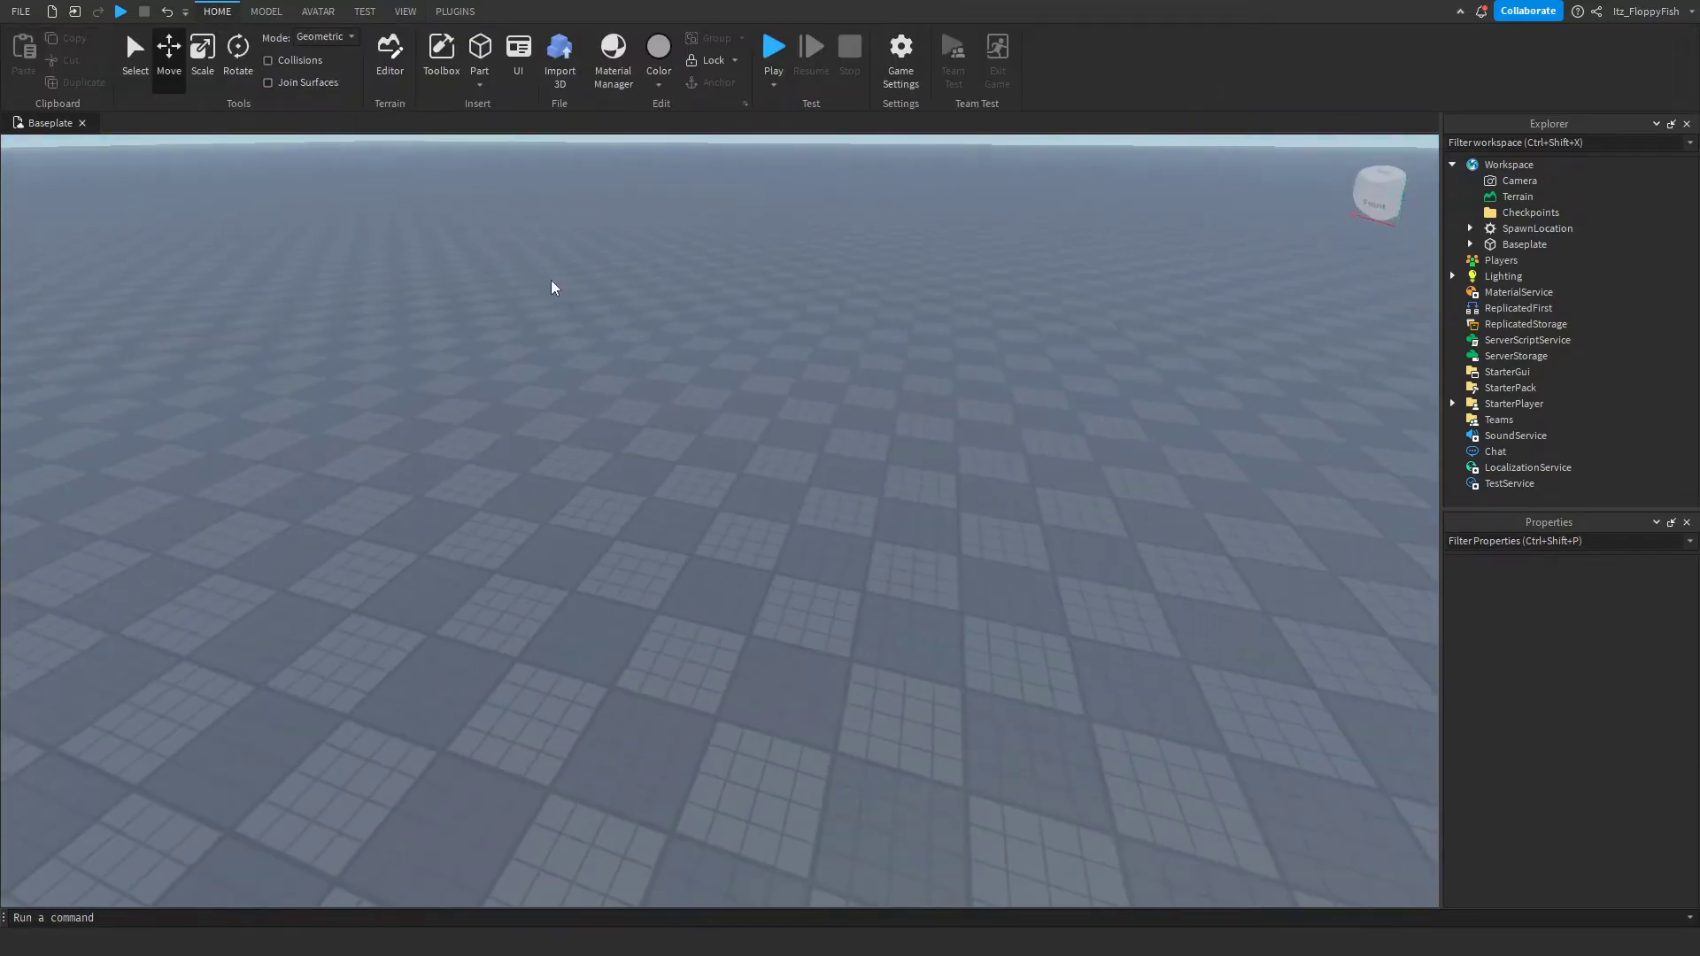
{"action": "left_click", "coordinate": [480, 49]}
{"action": "right_click_drag", "start_coordinate": [812, 417], "coordinate": [812, 417]}
{"action": "right_click_drag", "start_coordinate": [894, 551], "coordinate": [894, 551]}
{"action": "mouse_move", "coordinate": [756, 549]}
{"action": "left_mouse_down"}
{"action": "mouse_move", "coordinate": [767, 540]}
{"action": "mouse_move", "coordinate": [744, 549]}
{"action": "left_mouse_up"}
{"action": "left_click", "coordinate": [202, 49]}
{"action": "right_click_drag", "start_coordinate": [779, 479], "coordinate": [779, 478]}
{"action": "left_click_drag", "start_coordinate": [774, 475], "coordinate": [828, 483]}
{"action": "right_click_drag", "start_coordinate": [767, 535], "coordinate": [767, 534]}
{"action": "left_click_drag", "start_coordinate": [826, 530], "coordinate": [931, 574]}
{"action": "right_click_drag", "start_coordinate": [800, 499], "coordinate": [801, 499]}
{"action": "left_click_drag", "start_coordinate": [777, 464], "coordinate": [777, 463]}
{"action": "right_click_drag", "start_coordinate": [780, 468], "coordinate": [823, 482]}
- Duplicate the flat plate three times and arrange the four plates in a spaced row on the baseplate
{"action": "key", "text": "ctrl+2"}
{"action": "key", "text": "ctrl+d"}
{"action": "left_click_drag", "start_coordinate": [861, 513], "coordinate": [1249, 508]}
{"action": "key", "text": "d"}
{"action": "key", "text": "ctrl+d"}
{"action": "key", "text": "ctrl+d"}
{"action": "key", "text": "s"}
{"action": "right_click_drag", "start_coordinate": [831, 470], "coordinate": [824, 478]}
{"action": "left_click", "coordinate": [695, 577]}
{"action": "left_click_drag", "start_coordinate": [788, 568], "coordinate": [660, 570]}
{"action": "key", "text": "d"}
{"action": "left_click", "coordinate": [940, 537]}
{"action": "left_click", "coordinate": [939, 537]}
{"action": "left_click_drag", "start_coordinate": [1007, 505], "coordinate": [703, 550]}
{"action": "left_click", "coordinate": [1143, 501]}
{"action": "left_click_drag", "start_coordinate": [1143, 501], "coordinate": [659, 550]}
{"action": "right_click_drag", "start_coordinate": [723, 569], "coordinate": [721, 566]}
{"action": "right_click_drag", "start_coordinate": [437, 729], "coordinate": [471, 732]}
- Move the SpawnLocation over to the first plate and lower it into the baseplate
{"action": "key", "text": "s"}
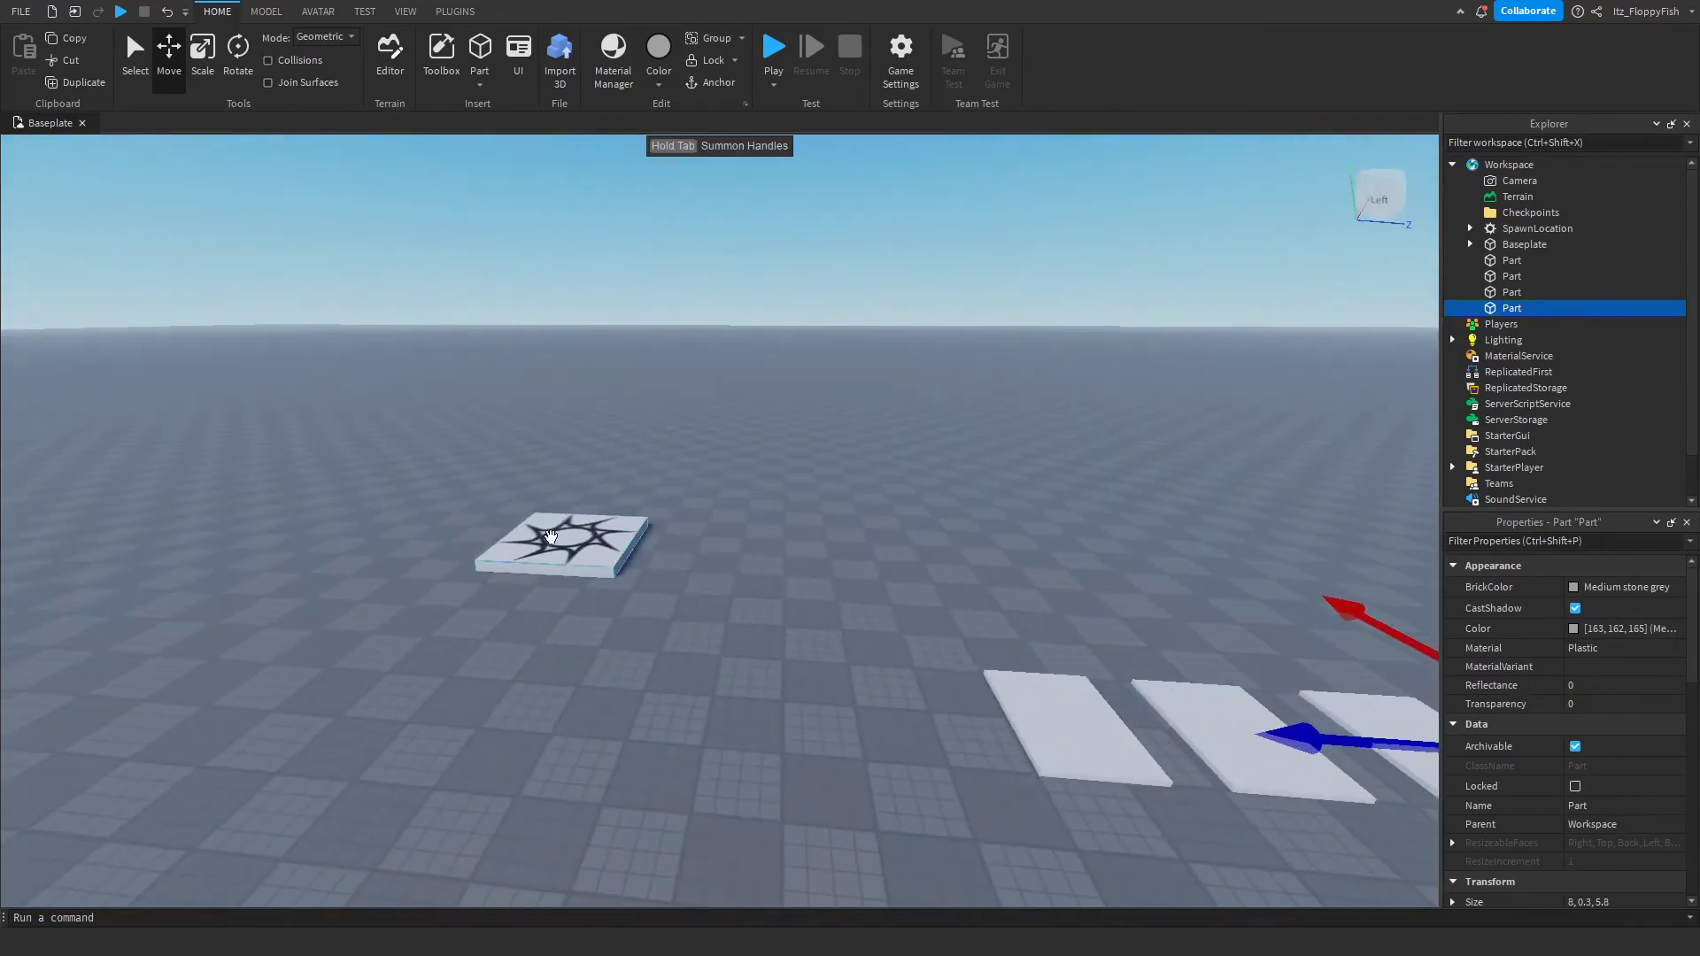
{"action": "left_click_drag", "start_coordinate": [551, 551], "coordinate": [733, 660]}
{"action": "right_click_drag", "start_coordinate": [746, 641], "coordinate": [748, 637]}
{"action": "key", "text": "w"}
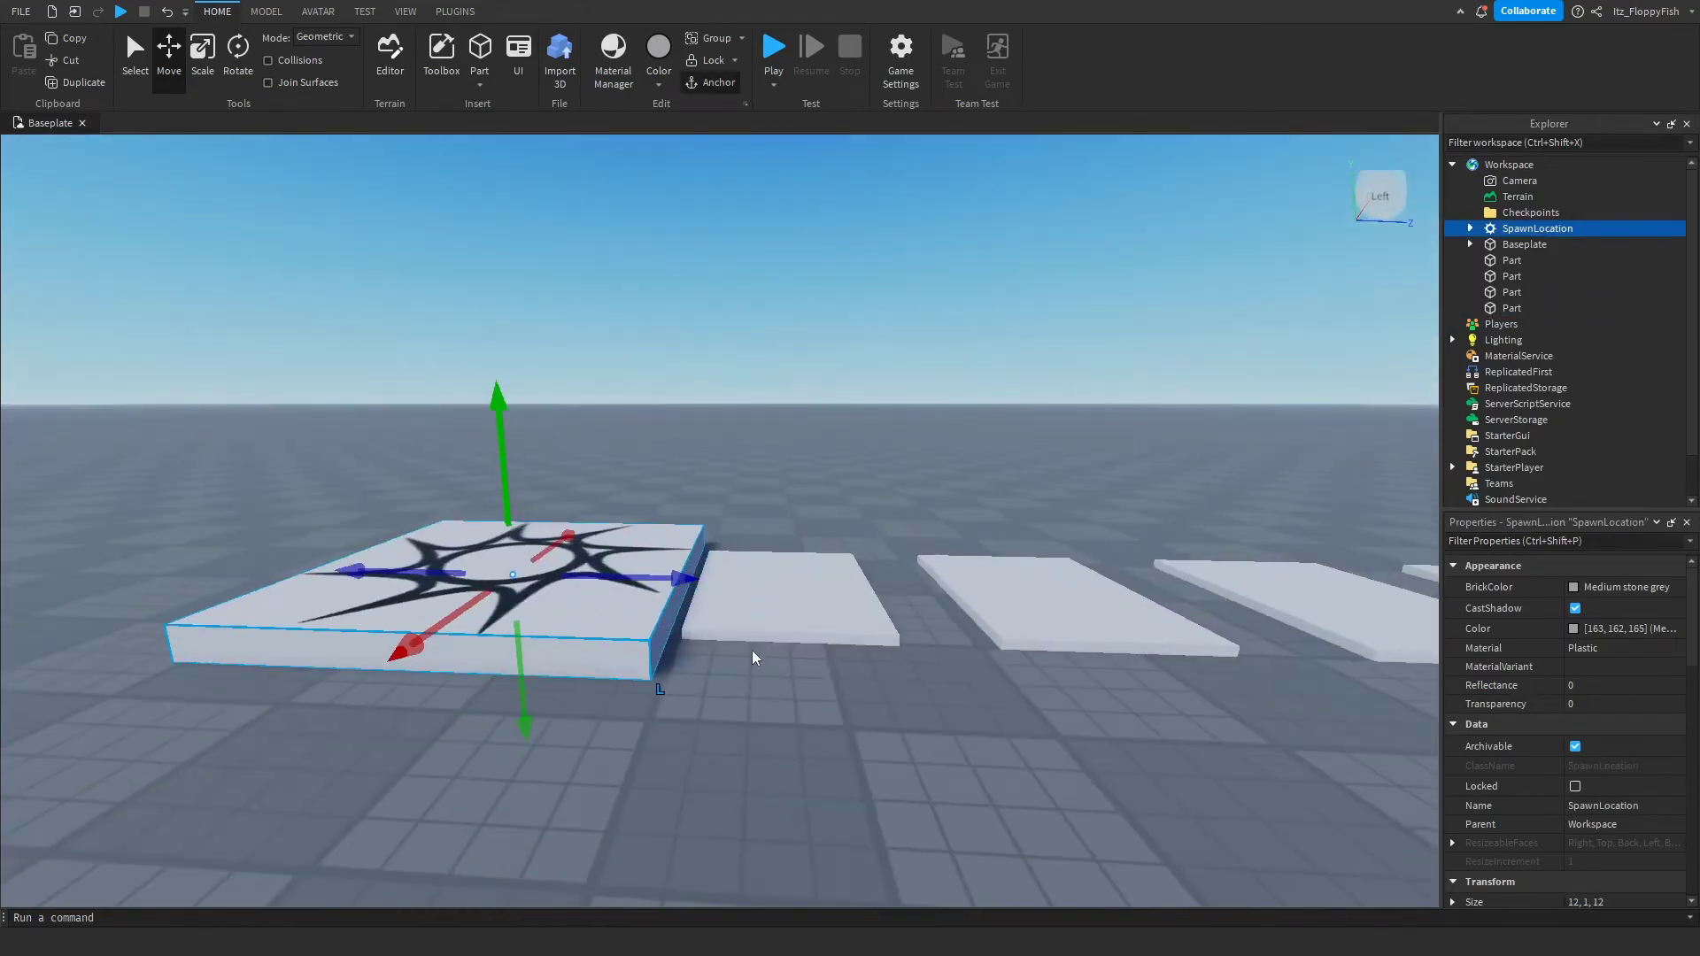
{"action": "left_click_drag", "start_coordinate": [506, 498], "coordinate": [506, 513]}
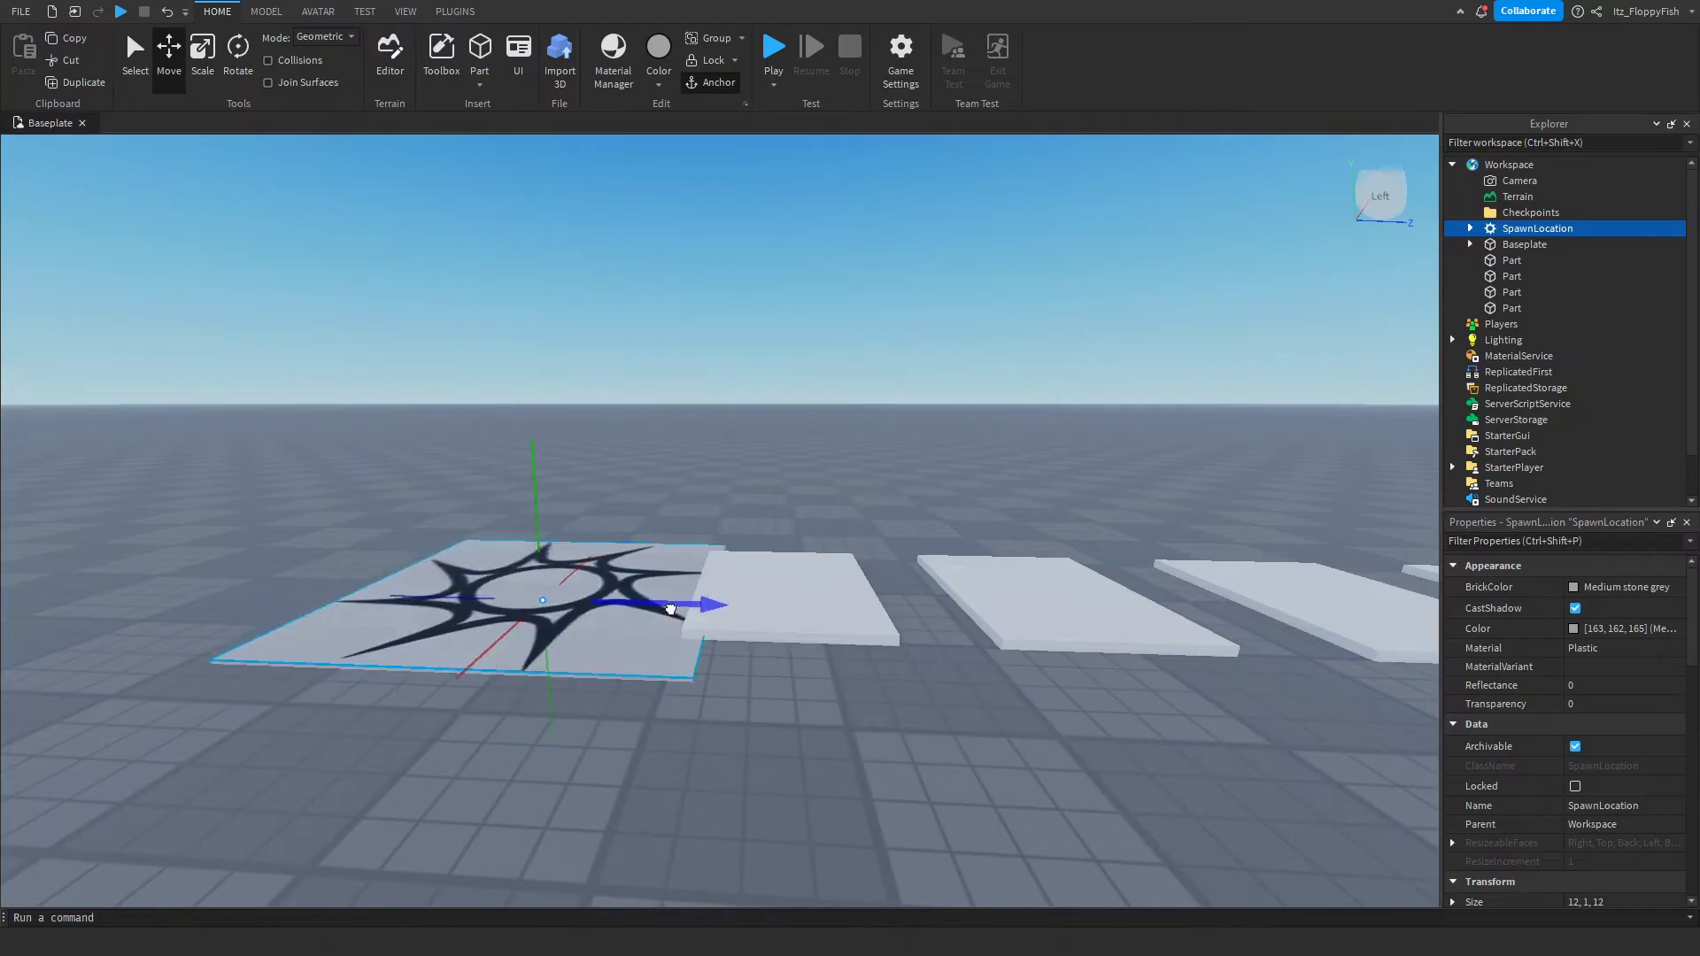
{"action": "left_click_drag", "start_coordinate": [744, 611], "coordinate": [814, 638]}
{"action": "key", "text": "w"}
{"action": "right_click_drag", "start_coordinate": [809, 462], "coordinate": [808, 463]}
{"action": "key", "text": "e"}
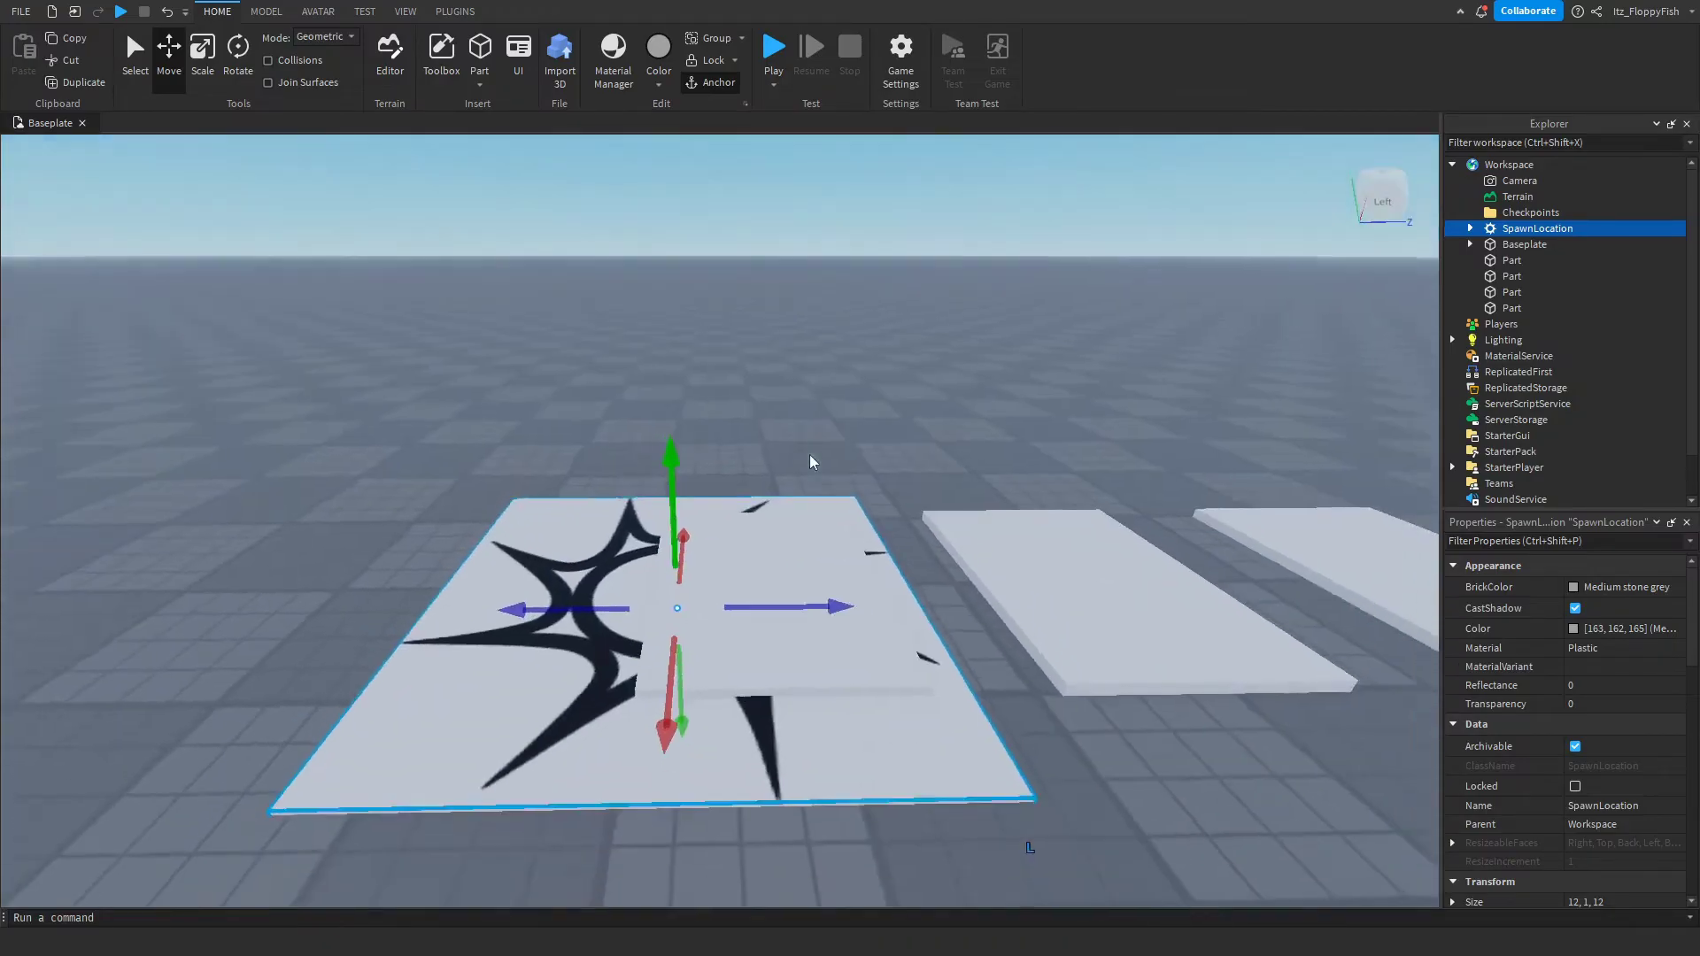
- Scale the SpawnLocation to 7.7 × 1 × 5.6 studs so it fits beneath the first plate
{"action": "left_click", "coordinate": [203, 59]}
{"action": "right_click_drag", "start_coordinate": [579, 423], "coordinate": [580, 427]}
{"action": "key", "text": "s"}
{"action": "left_click_drag", "start_coordinate": [456, 641], "coordinate": [610, 660]}
{"action": "left_click_drag", "start_coordinate": [702, 460], "coordinate": [709, 483], "text": "ctrl"}
{"action": "right_click_drag", "start_coordinate": [710, 483], "coordinate": [874, 539]}
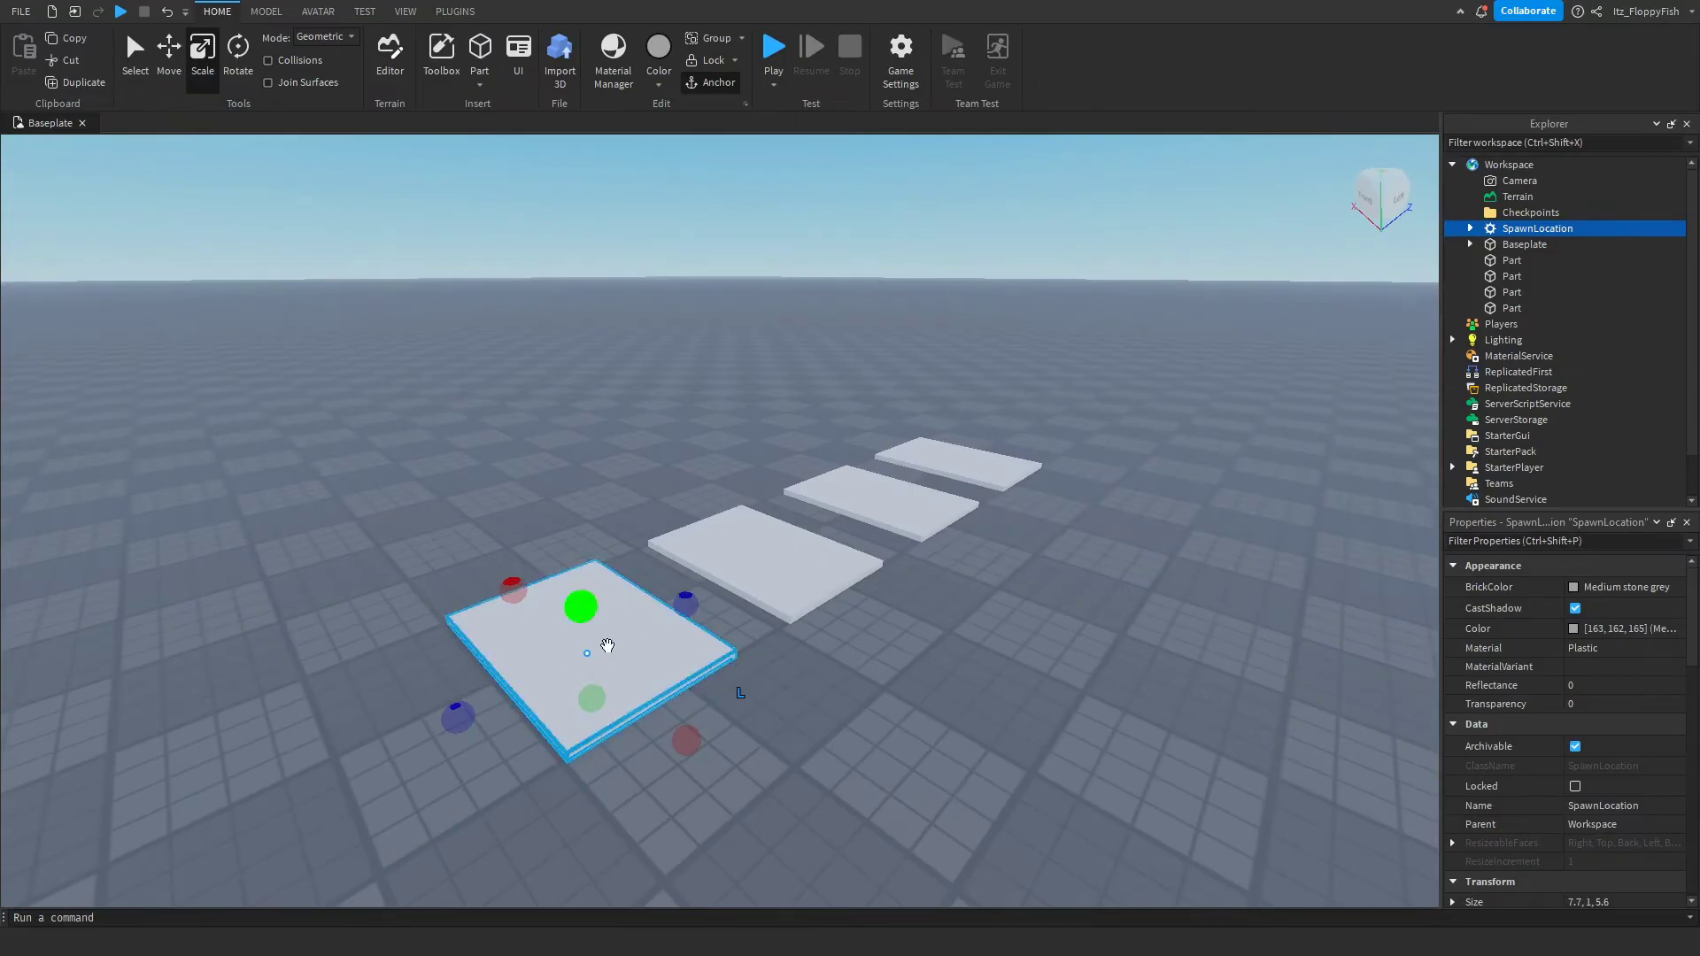
- Rename the first plate, above the SpawnLocation, as 1
{"action": "left_click", "coordinate": [533, 649]}
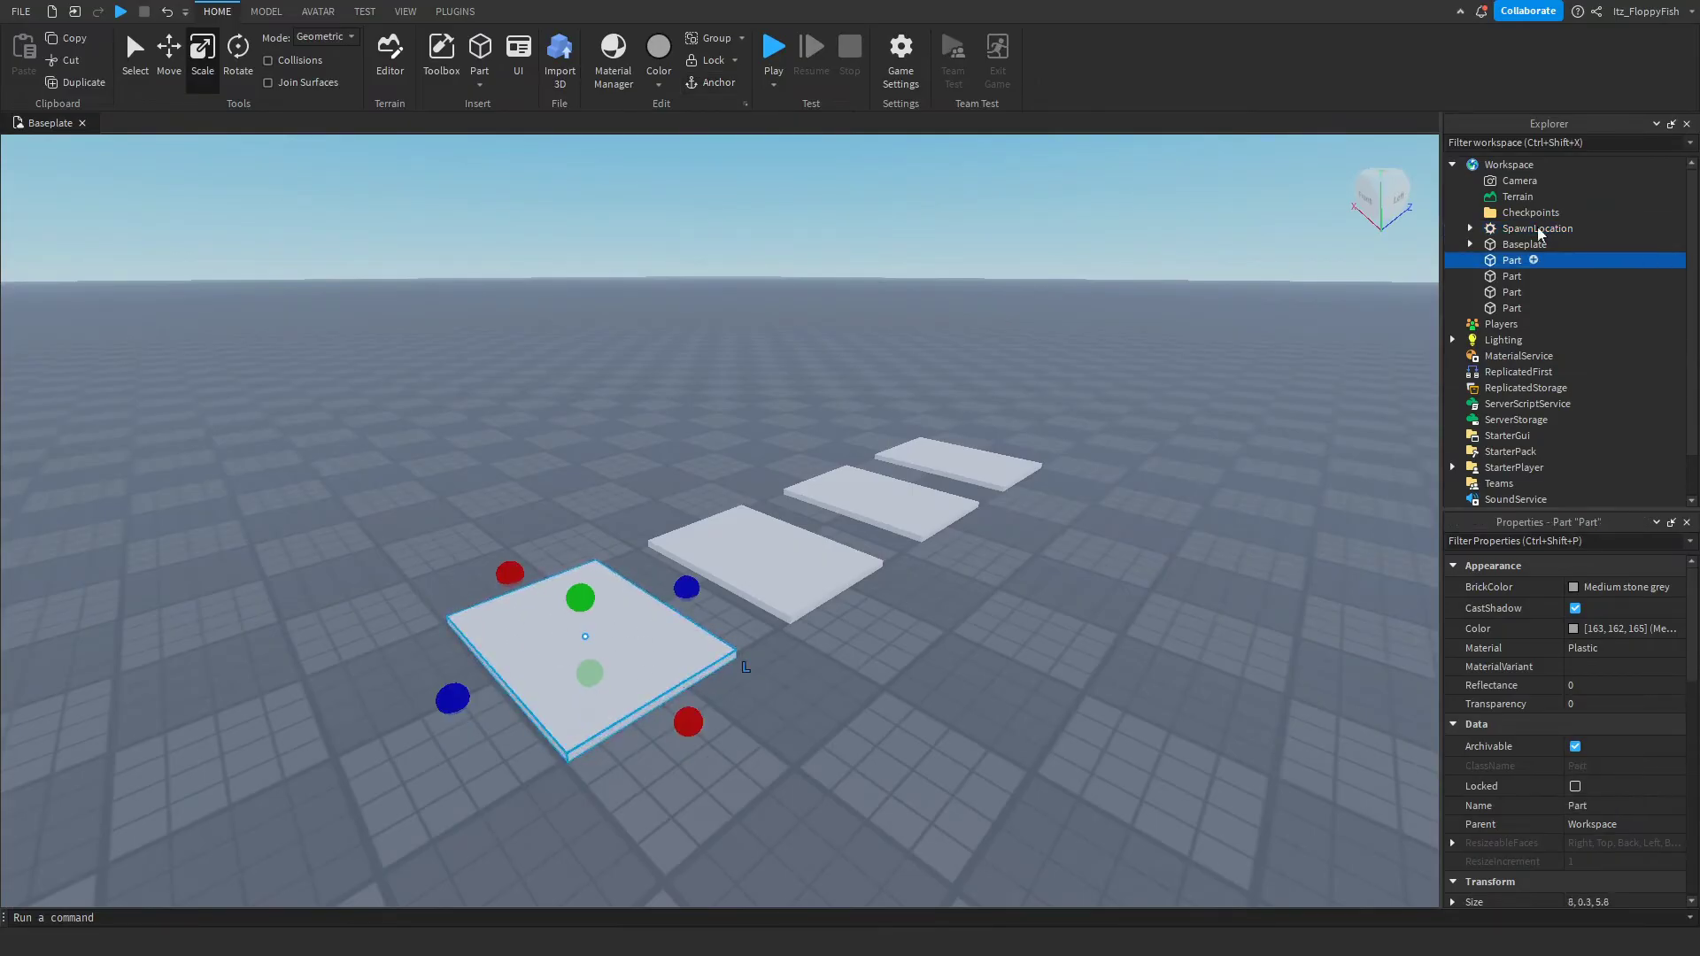
{"action": "left_click", "coordinate": [1594, 806]}
{"action": "type", "text": "1"}
{"action": "key", "text": "Return"}
- Rename the second plate in the row as 2
{"action": "key", "text": "d"}
{"action": "right_click_drag", "start_coordinate": [986, 686], "coordinate": [774, 588]}
{"action": "left_click", "coordinate": [767, 588]}
{"action": "key", "text": "d"}
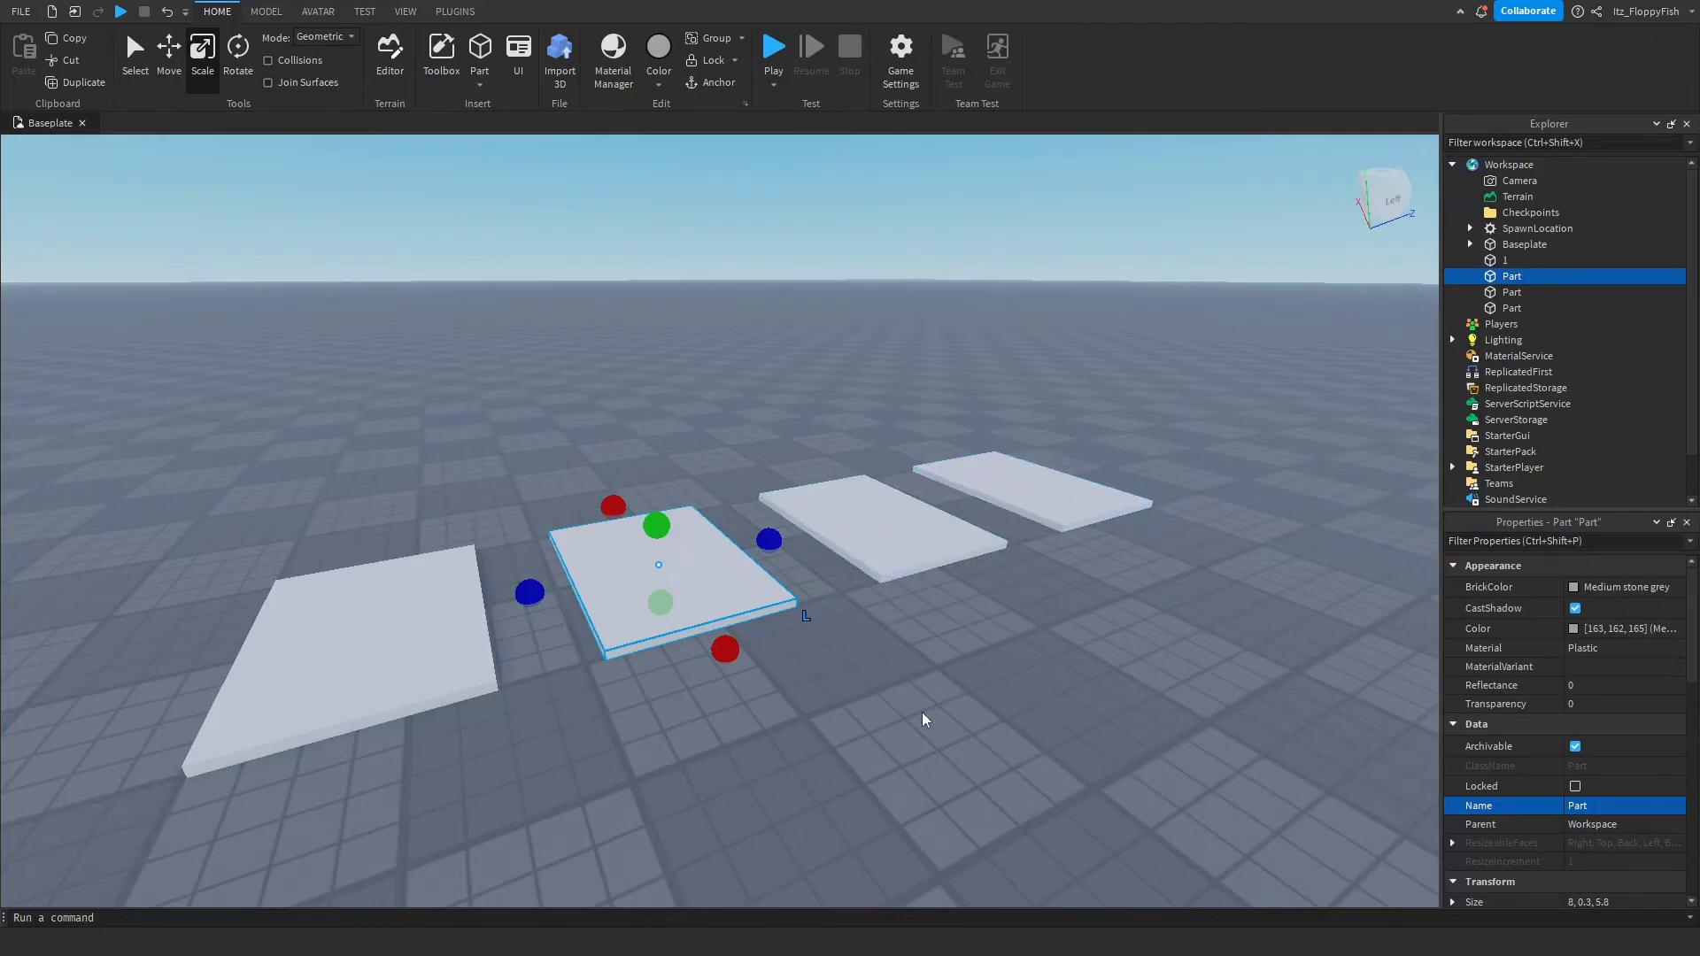
{"action": "key", "text": "f"}
{"action": "left_click", "coordinate": [790, 617]}
{"action": "double_click", "coordinate": [1623, 806]}
{"action": "type", "text": "2"}
{"action": "left_click", "coordinate": [1108, 620]}
- Rename the third plate in the row as 3 and the last one as 4
{"action": "left_click", "coordinate": [1024, 709]}
{"action": "left_click", "coordinate": [1006, 588]}
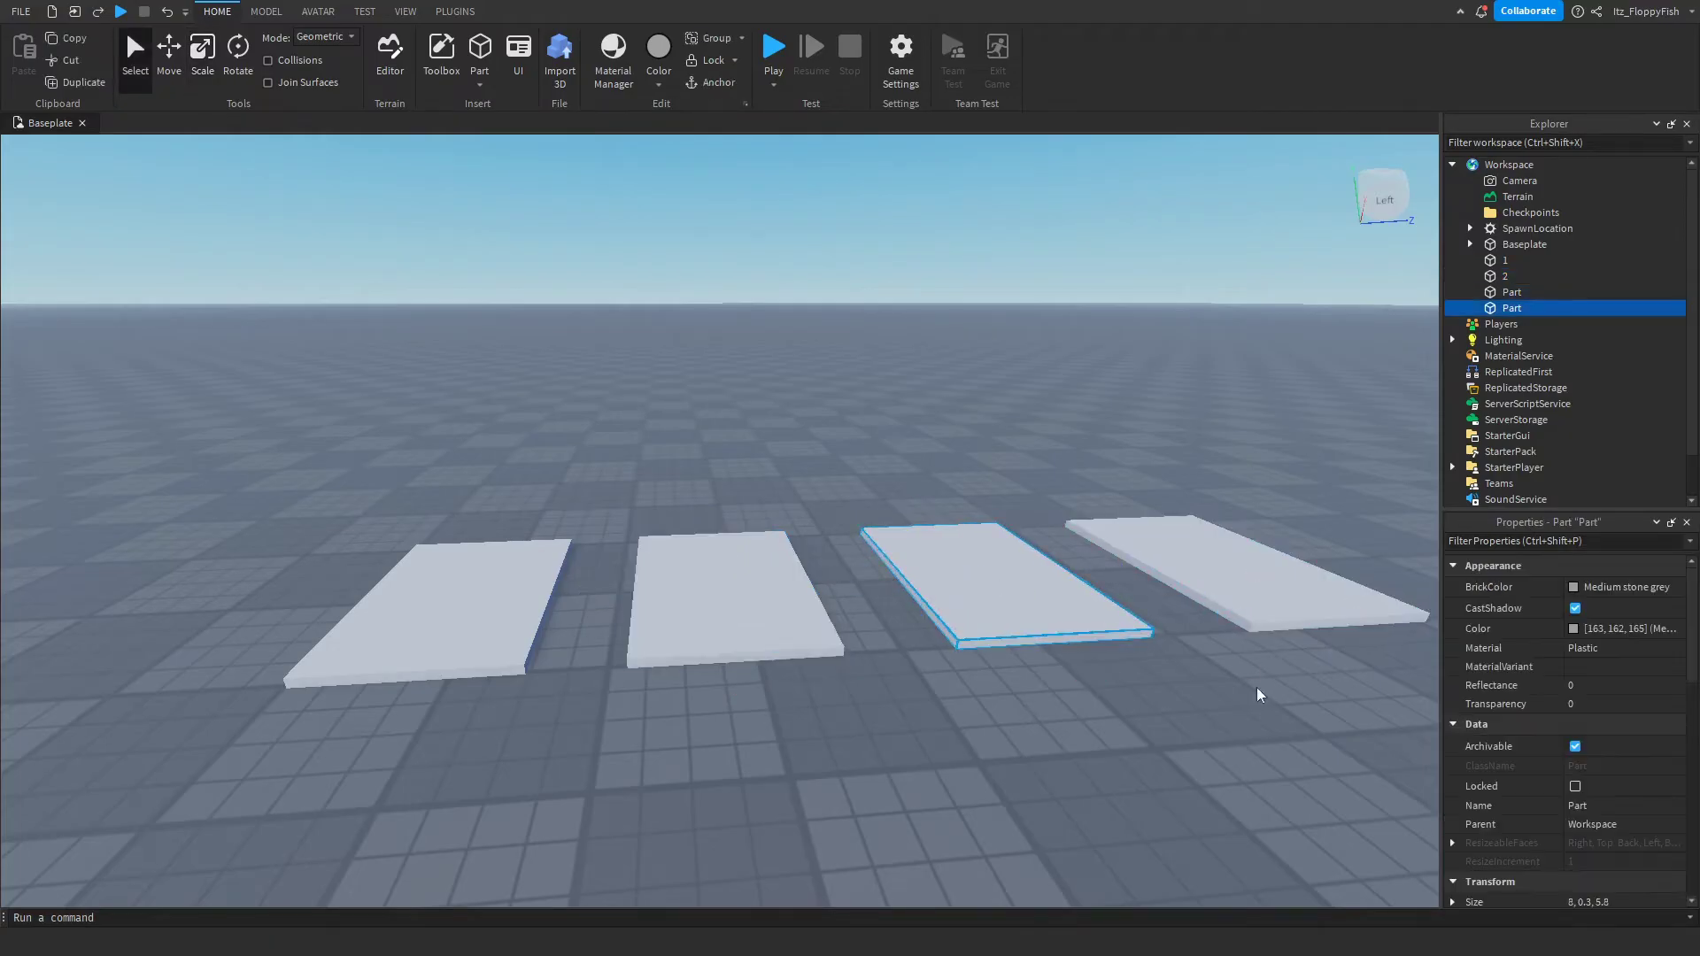
{"action": "double_click", "coordinate": [1585, 805]}
{"action": "type", "text": "3"}
{"action": "left_click", "coordinate": [1226, 555]}
{"action": "double_click", "coordinate": [1594, 806]}
{"action": "key", "text": "Return"}
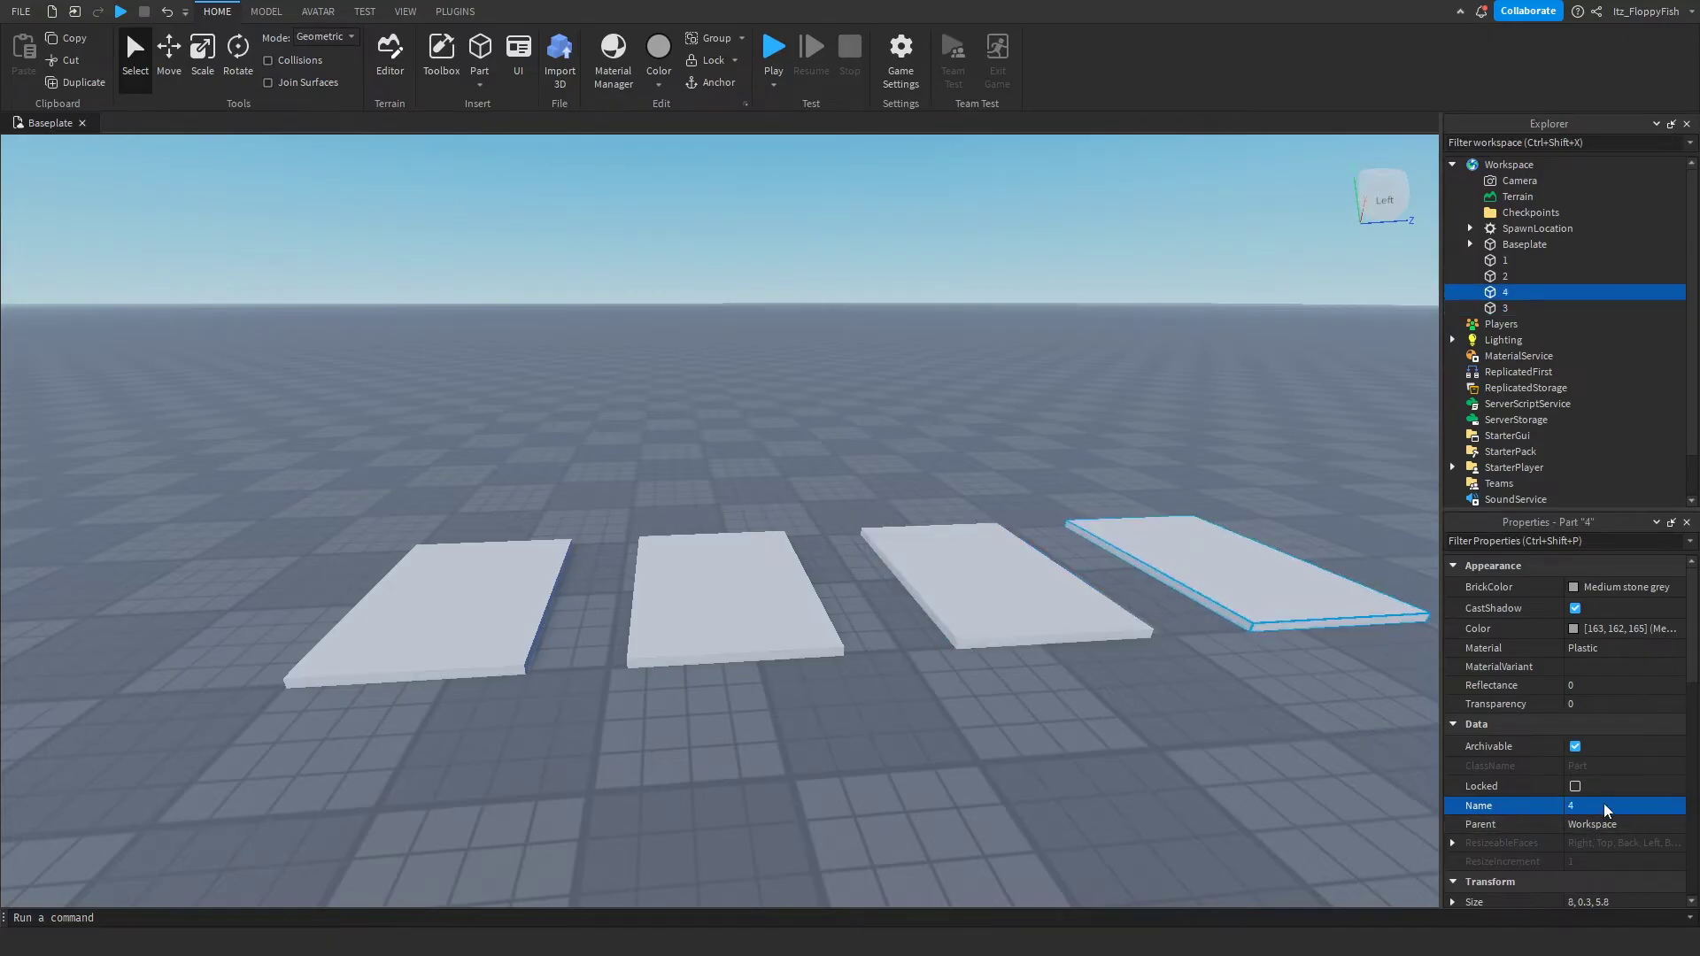
- Inspect the row of four numbered plates from several angles and distances
{"action": "right_click_drag", "start_coordinate": [1042, 646], "coordinate": [1041, 645]}
{"action": "scroll", "coordinate": [1041, 646], "scroll_direction": "down", "scroll_amount": 3}
{"action": "scroll", "coordinate": [1041, 646], "scroll_direction": "up", "scroll_amount": 3}
{"action": "key", "text": "s"}
{"action": "key", "text": "d"}
{"action": "key", "text": "s"}
{"action": "left_click", "coordinate": [914, 597]}
{"action": "right_click_drag", "start_coordinate": [659, 471], "coordinate": [659, 471]}
{"action": "key", "text": "a"}
{"action": "scroll", "coordinate": [224, 712], "scroll_direction": "down", "scroll_amount": 2}
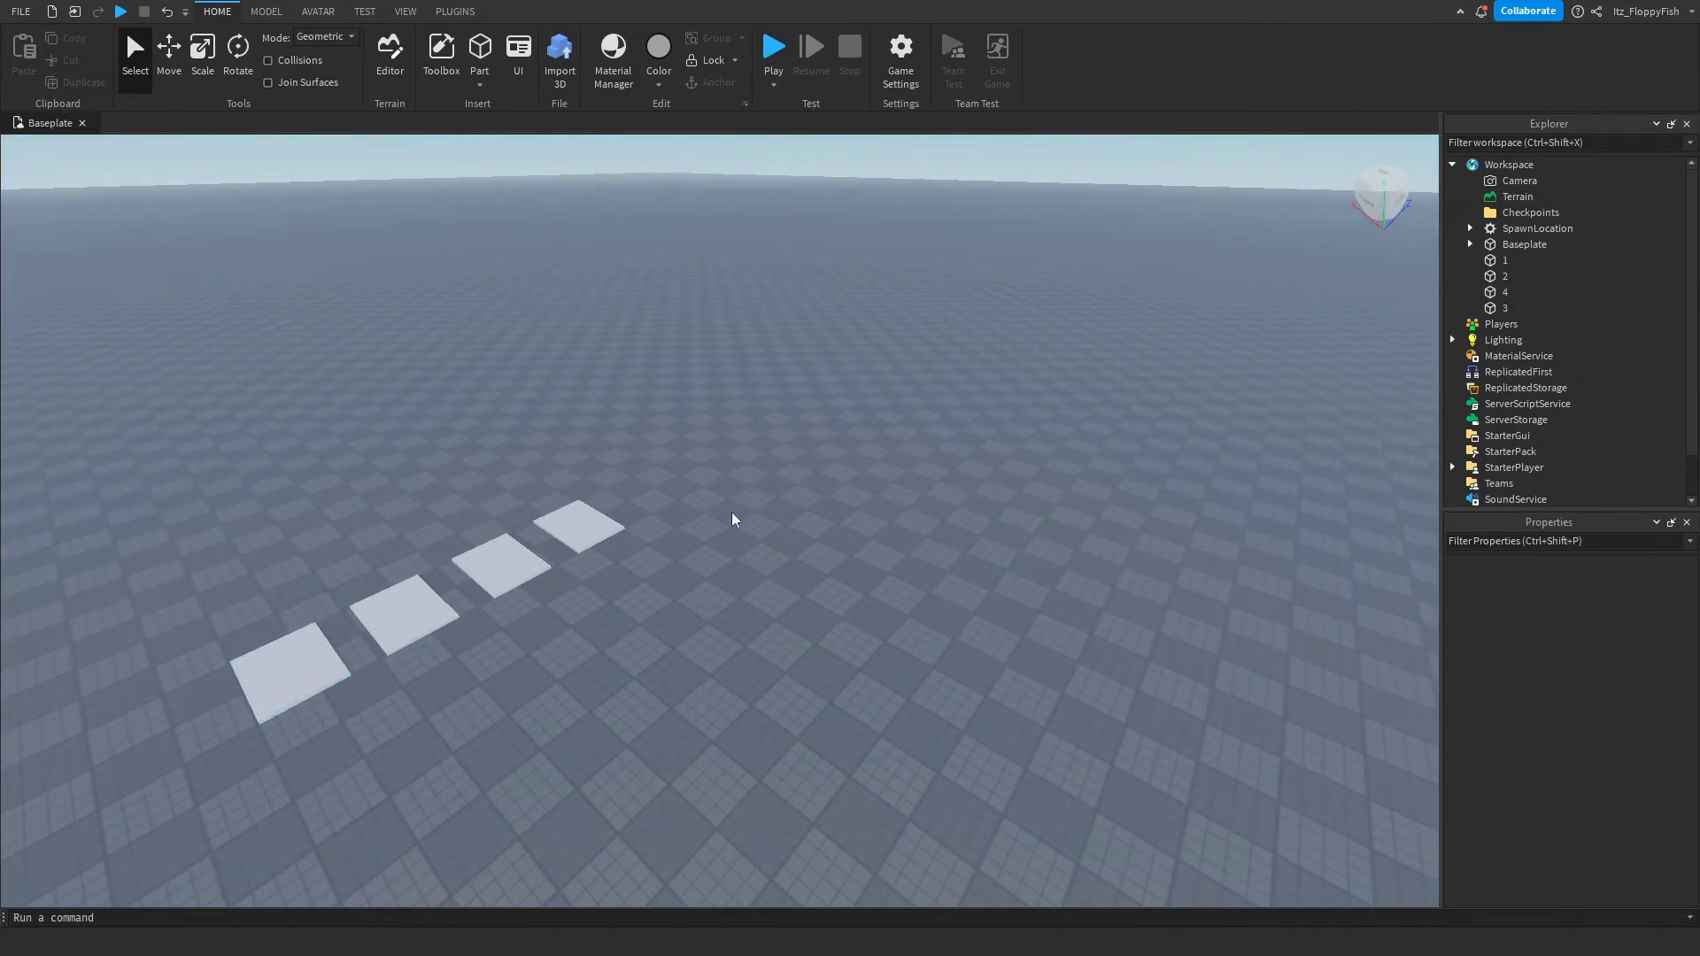
{"action": "right_click_drag", "start_coordinate": [789, 502], "coordinate": [791, 504]}
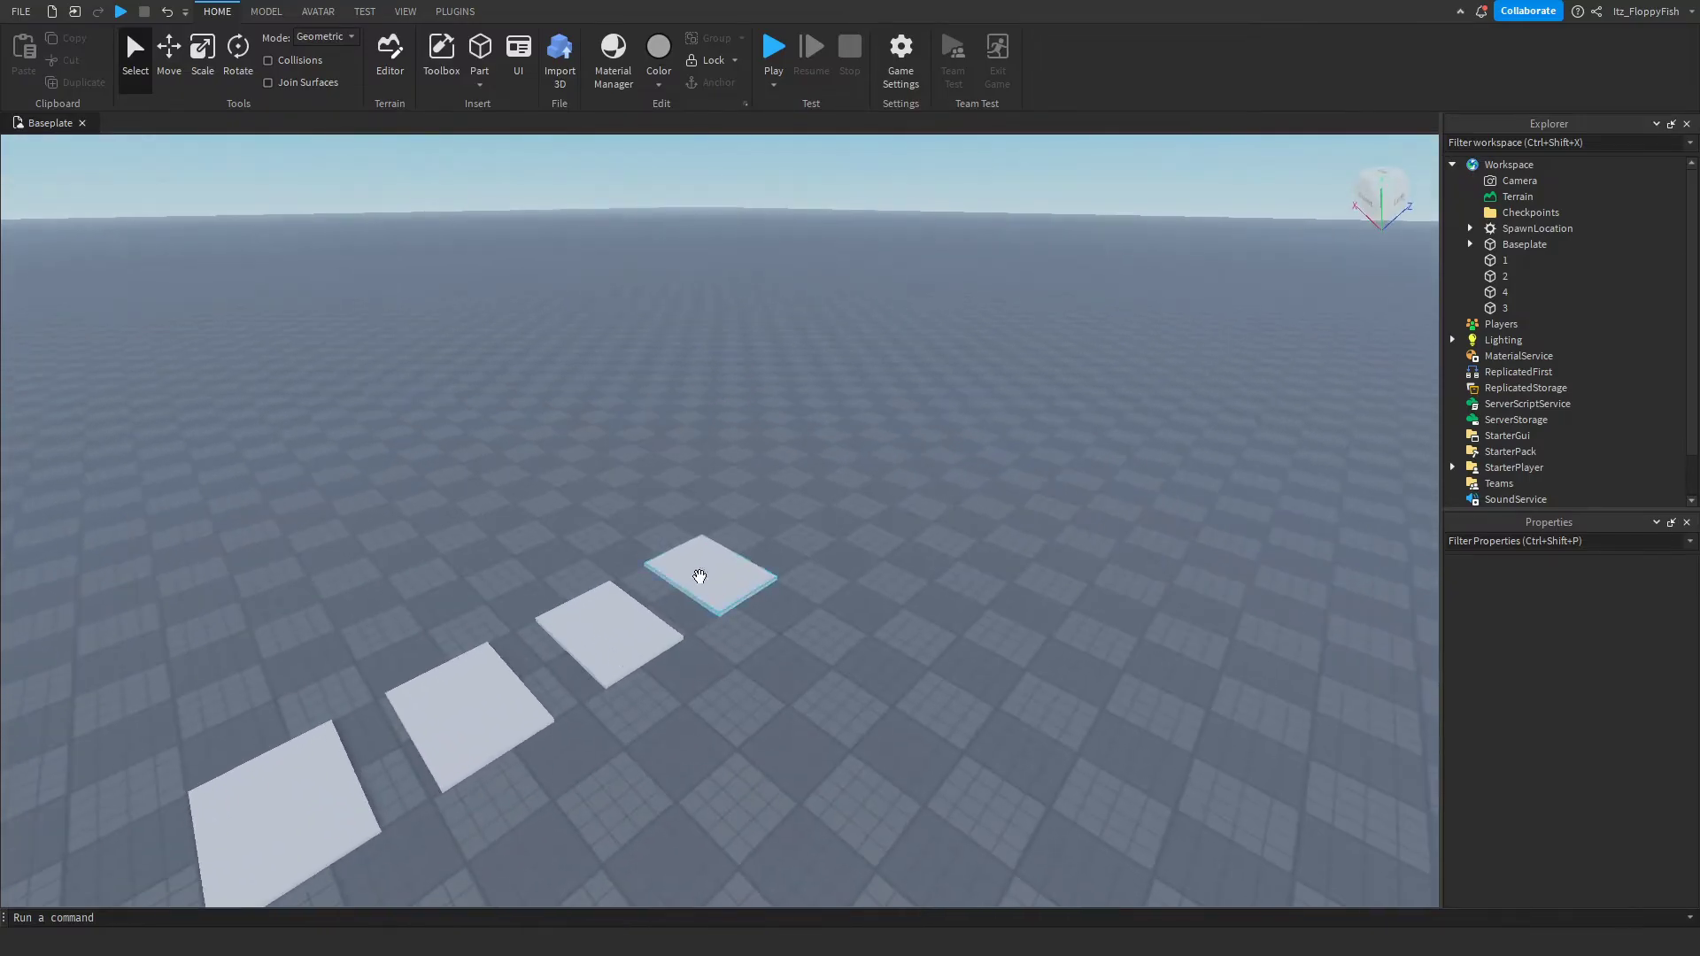
{"action": "right_click_drag", "start_coordinate": [1112, 417], "coordinate": [1112, 417]}
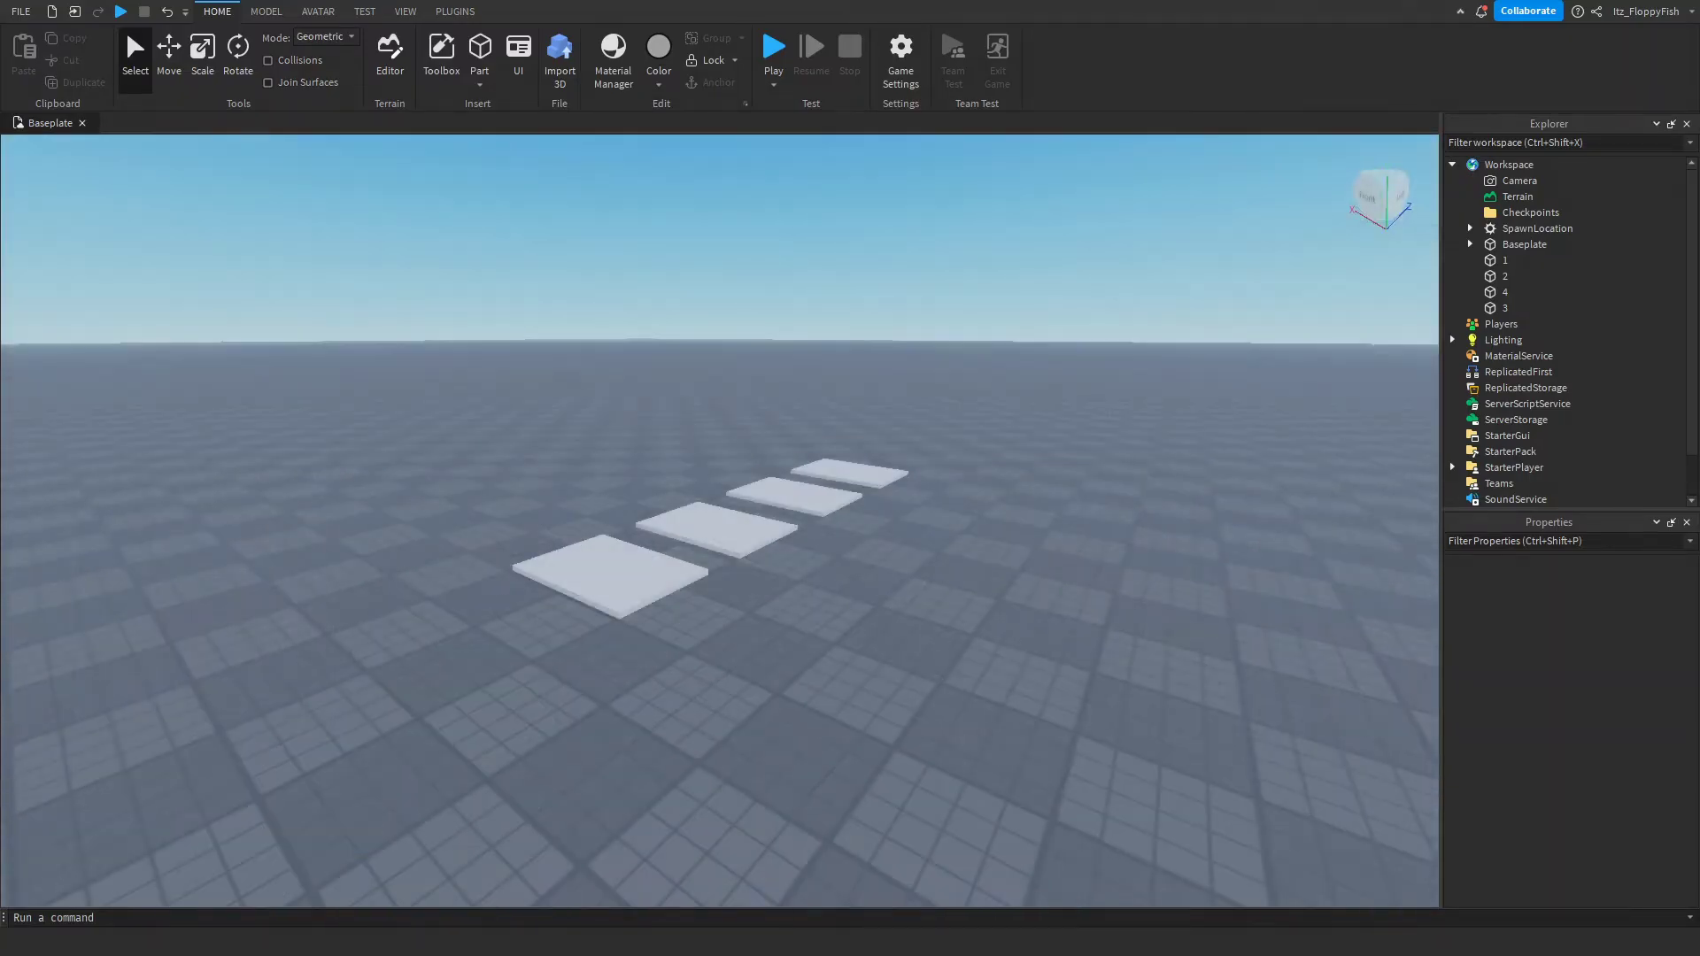
- Select all four numbered plates and set their Parent to the Checkpoints folder
{"action": "left_click", "coordinate": [626, 593]}
{"action": "left_click", "coordinate": [714, 531], "text": "ctrl"}
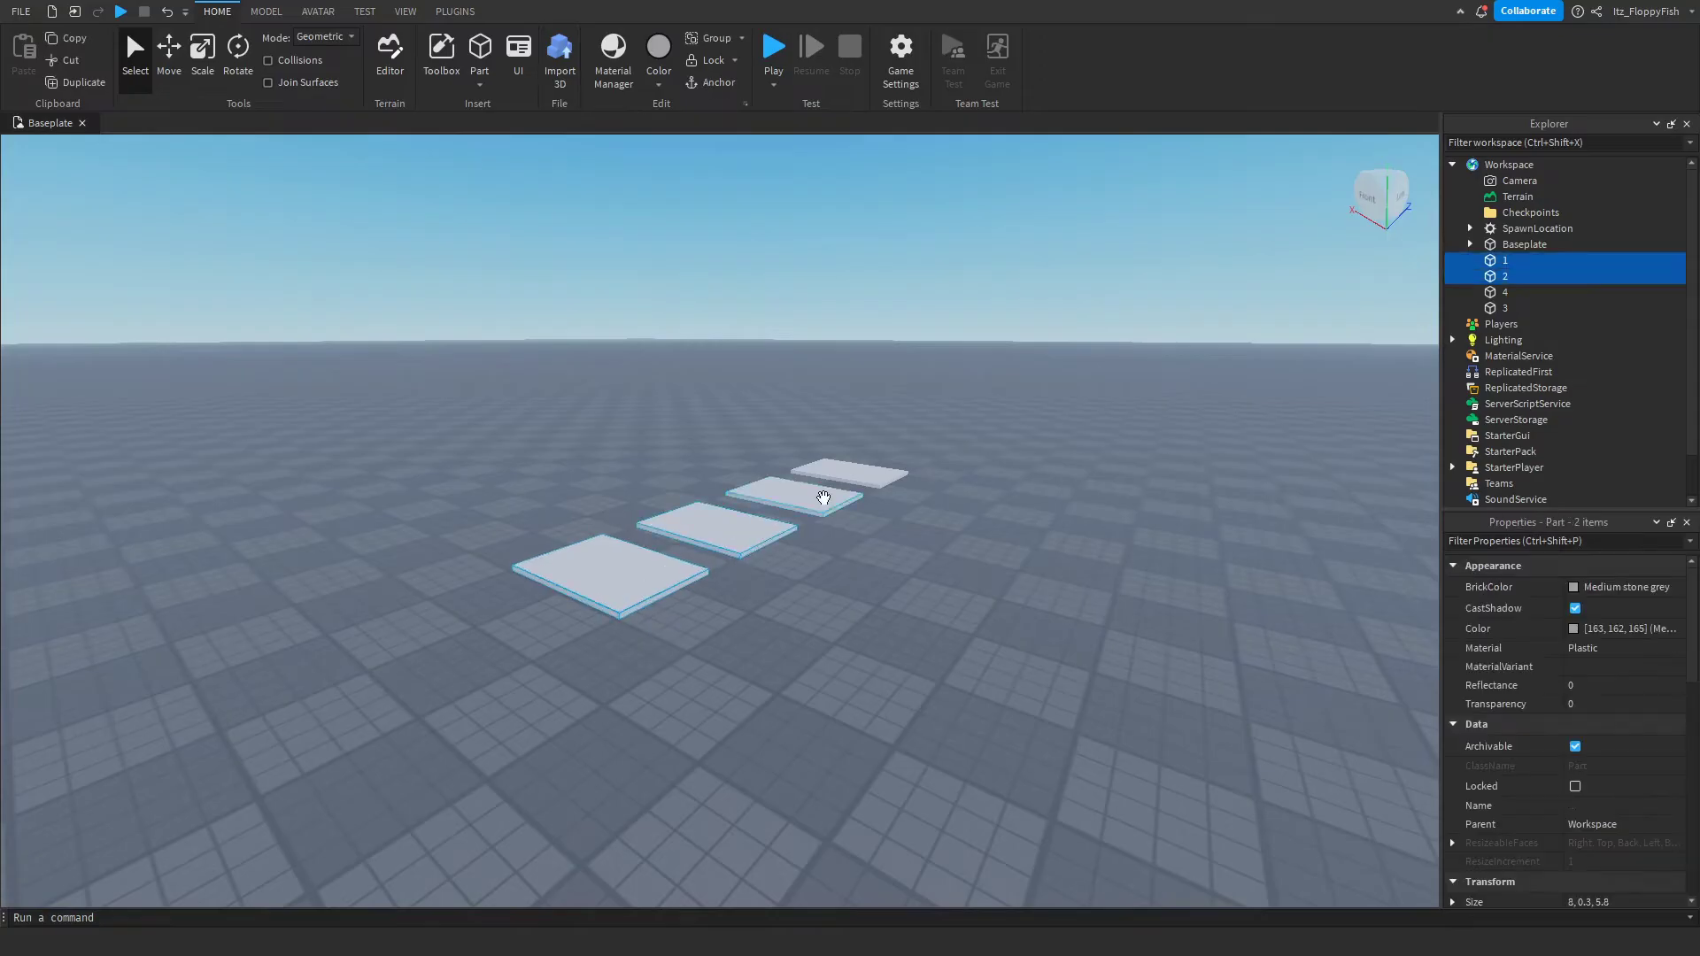
{"action": "left_click", "coordinate": [845, 478], "text": "ctrl"}
{"action": "left_click", "coordinate": [829, 489], "text": "ctrl"}
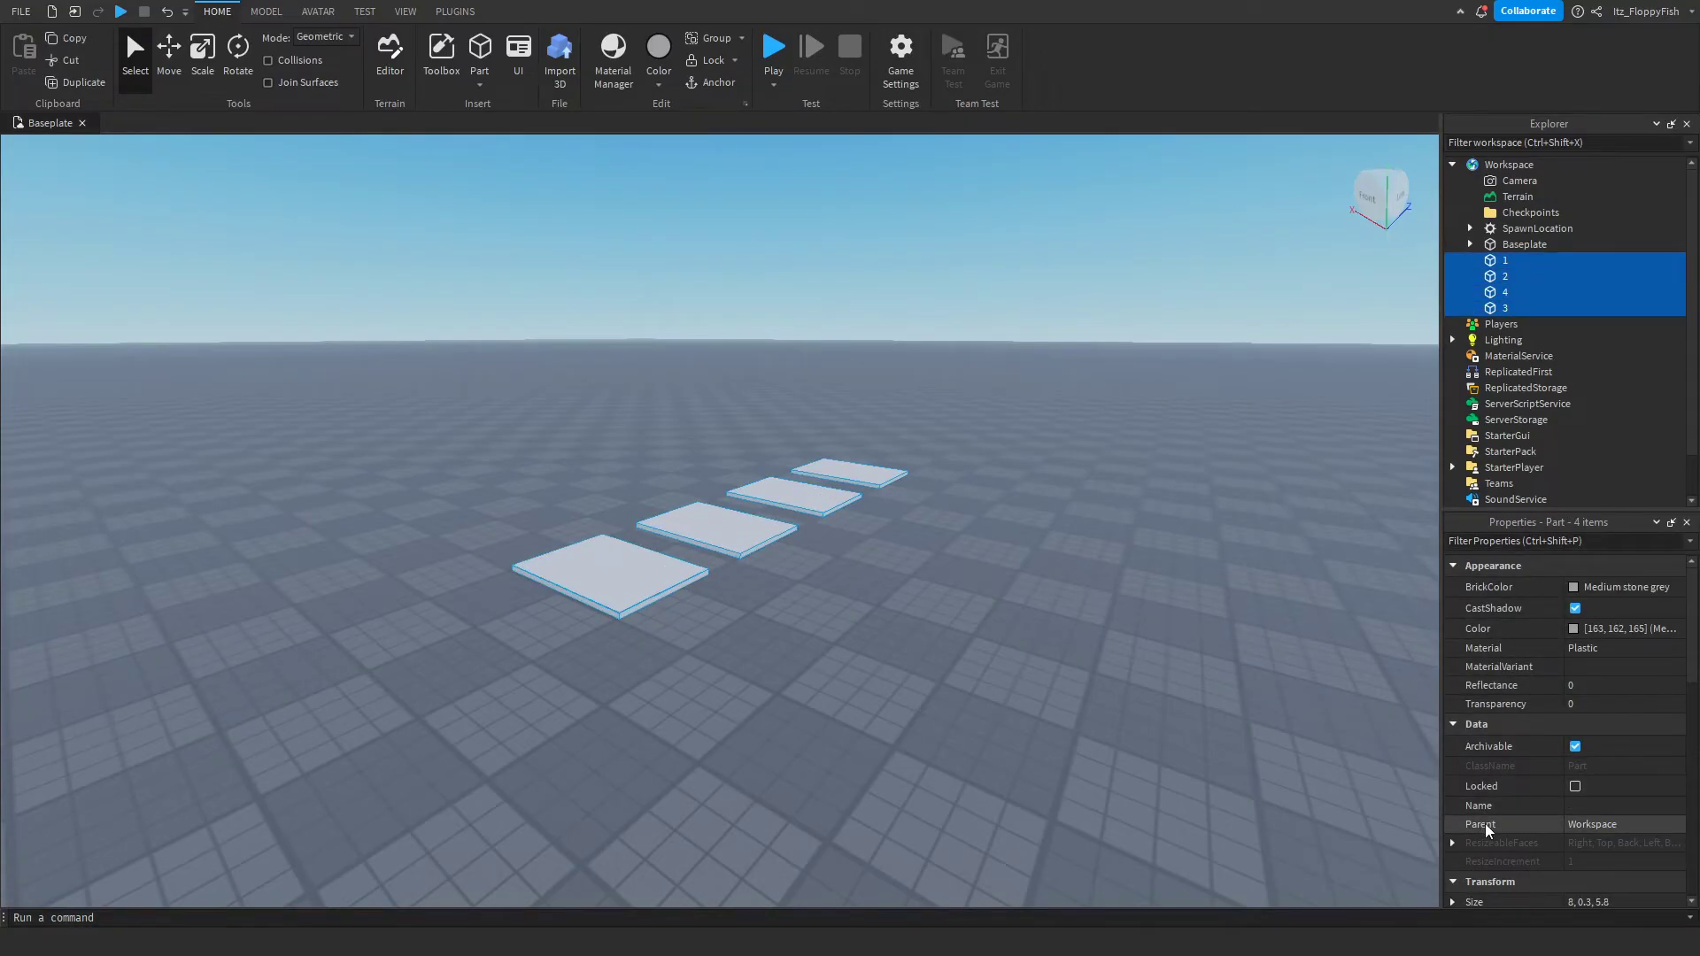
{"action": "left_click", "coordinate": [1585, 826]}
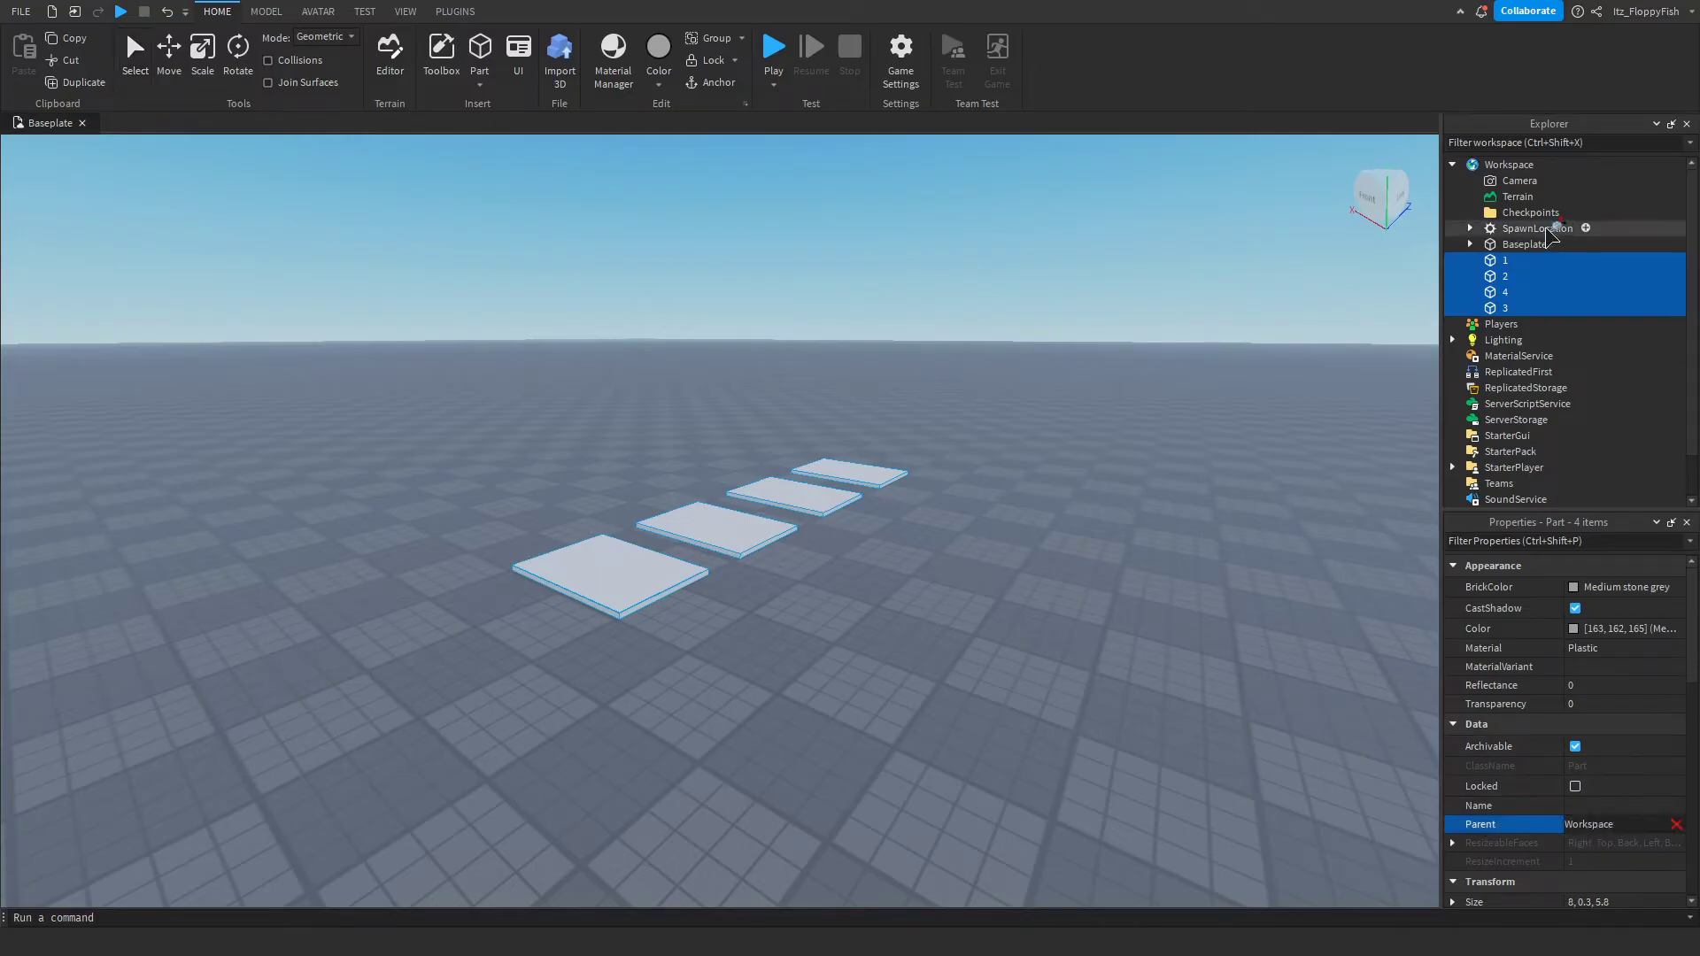
{"action": "left_click", "coordinate": [1516, 213]}
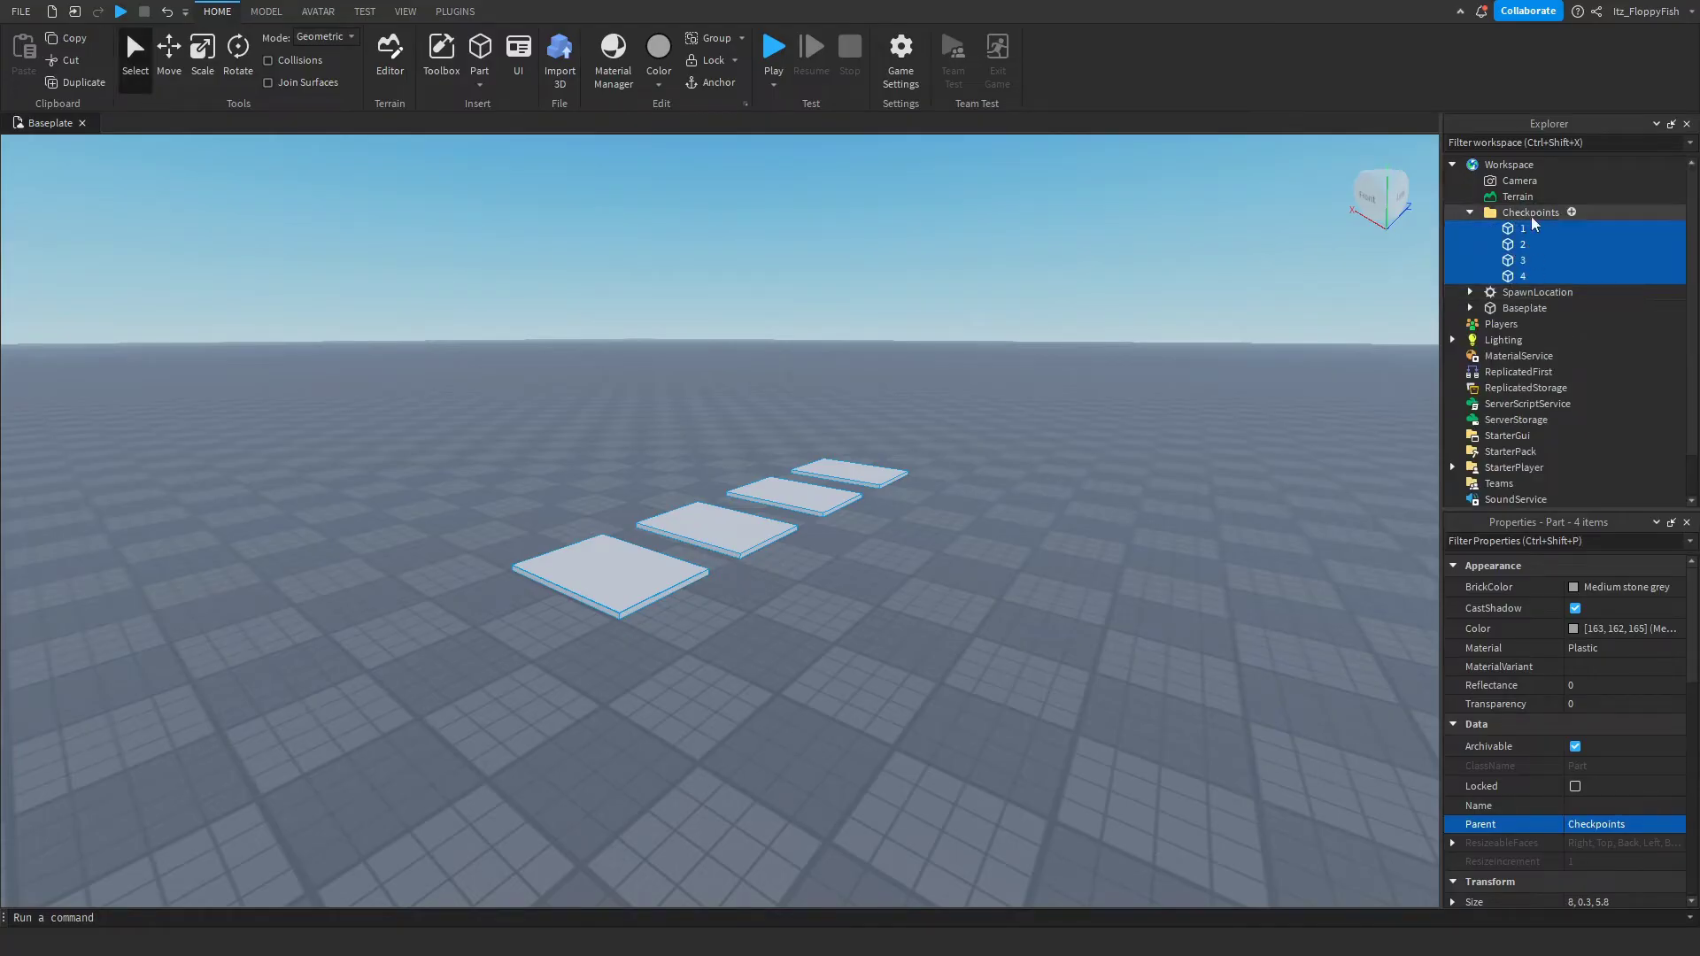
- Review the numbered parts inside the Checkpoints folder and the properties of plate 1
{"action": "left_click", "coordinate": [1503, 215]}
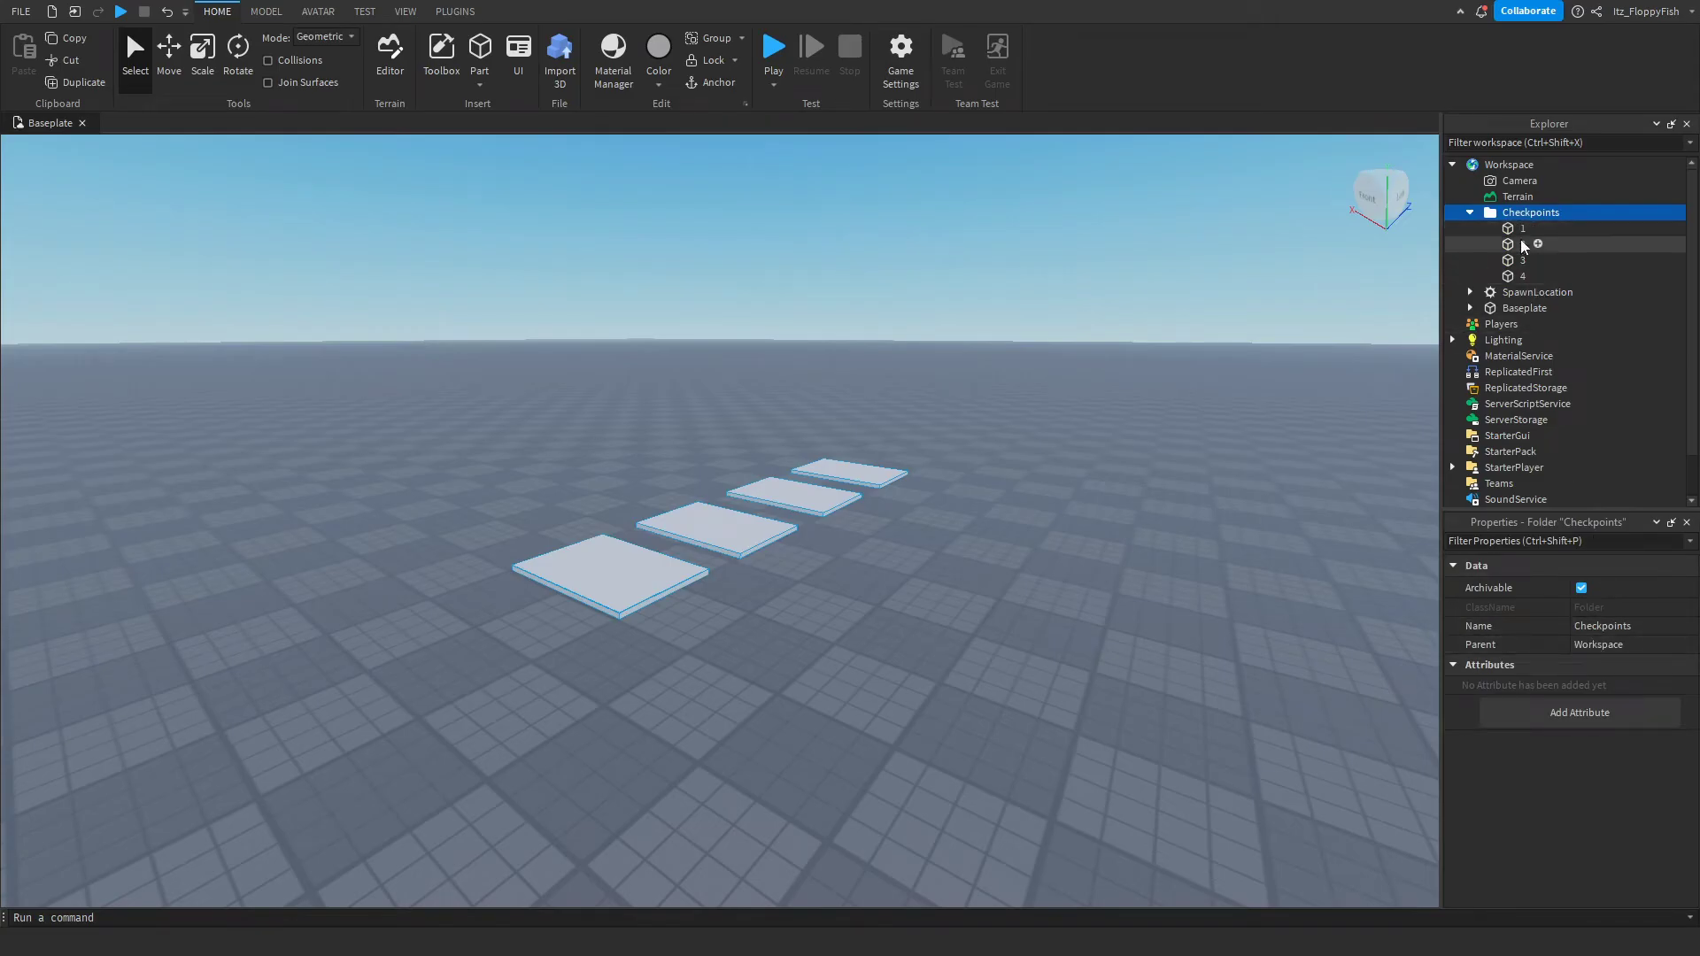
{"action": "left_click", "coordinate": [1522, 244]}
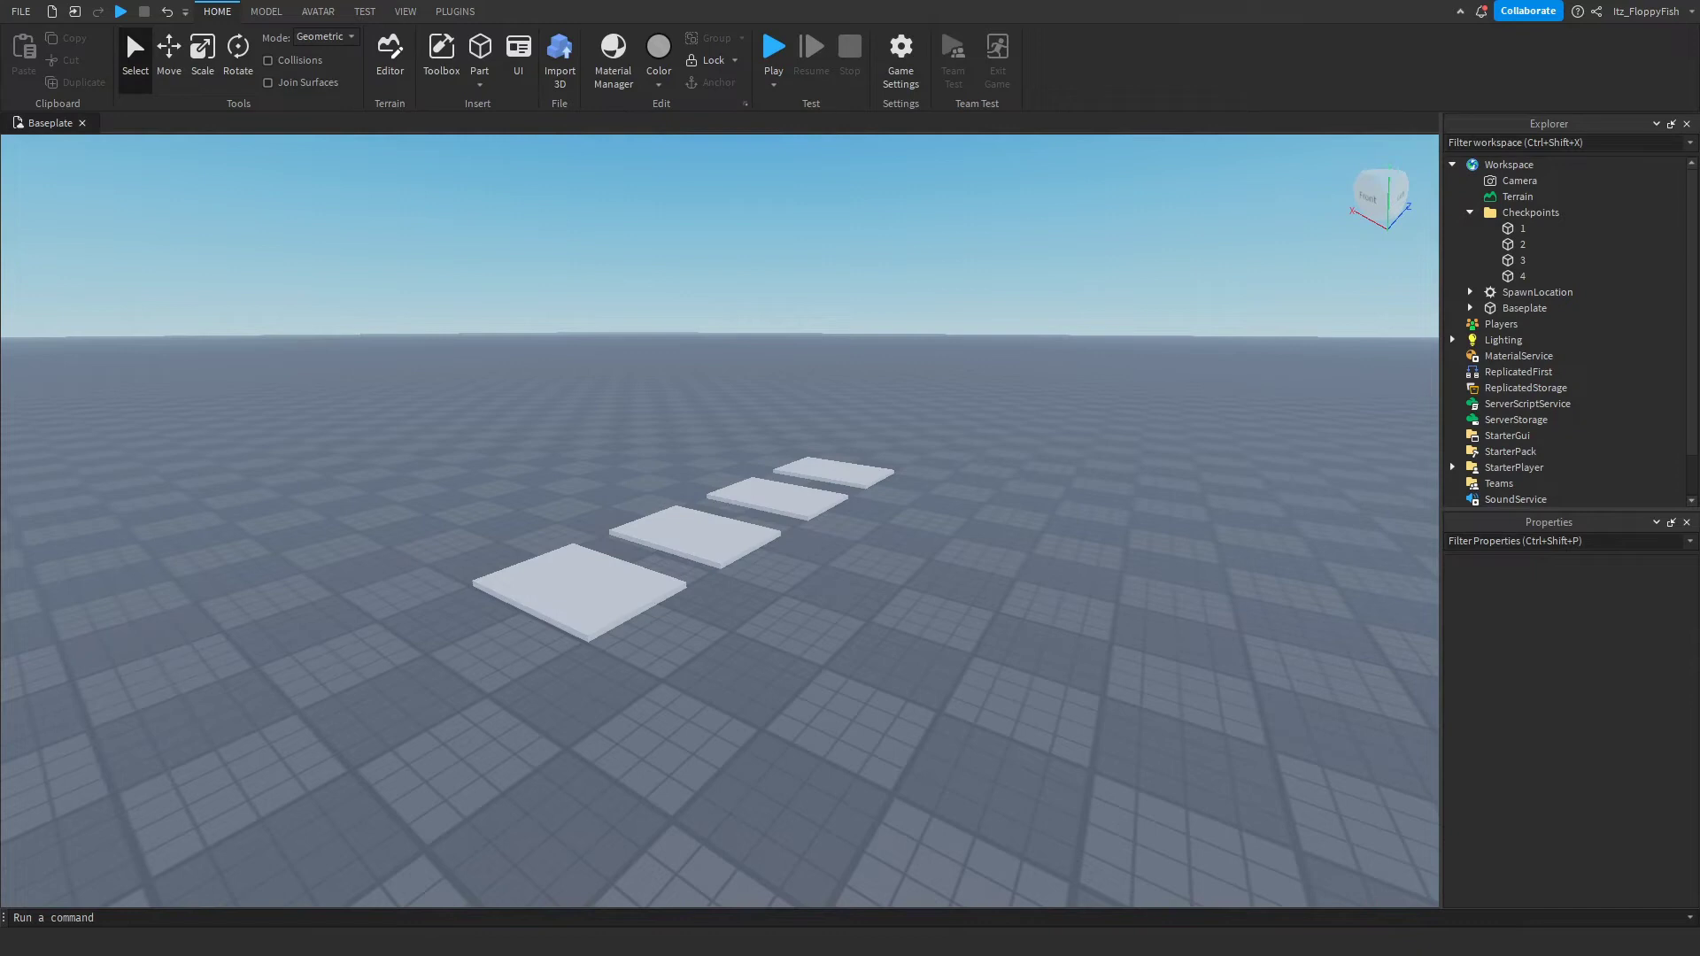
{"action": "left_click", "coordinate": [507, 591]}
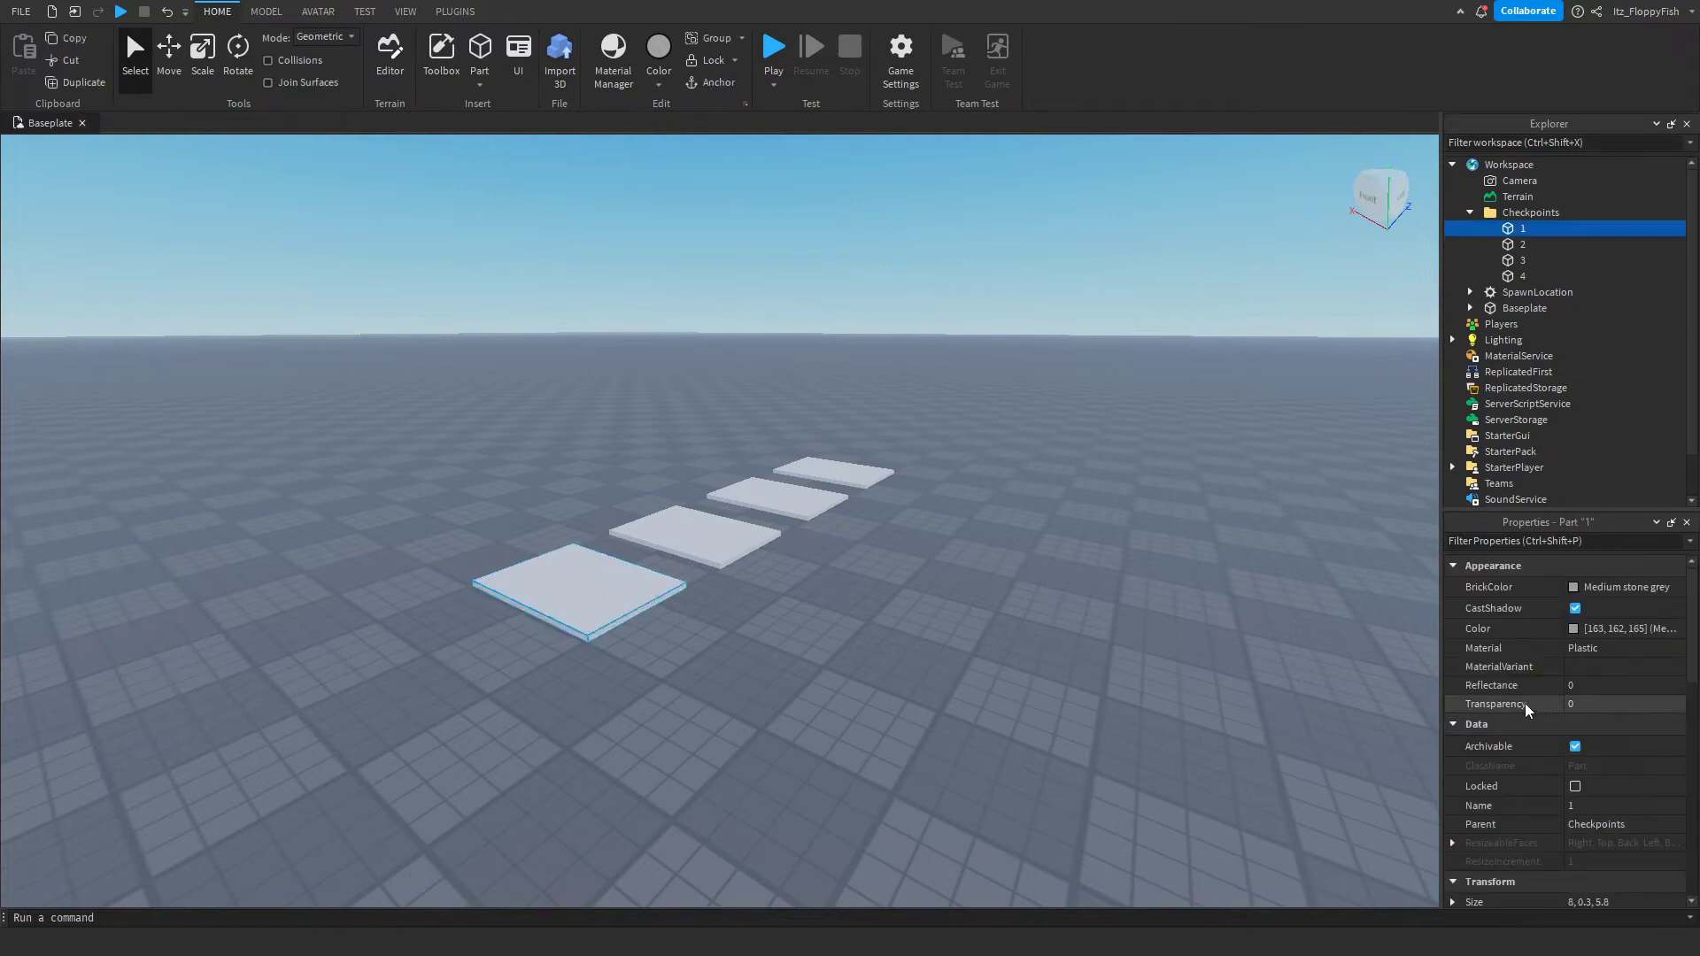
{"action": "scroll", "coordinate": [1567, 744], "scroll_direction": "down", "scroll_amount": 5}
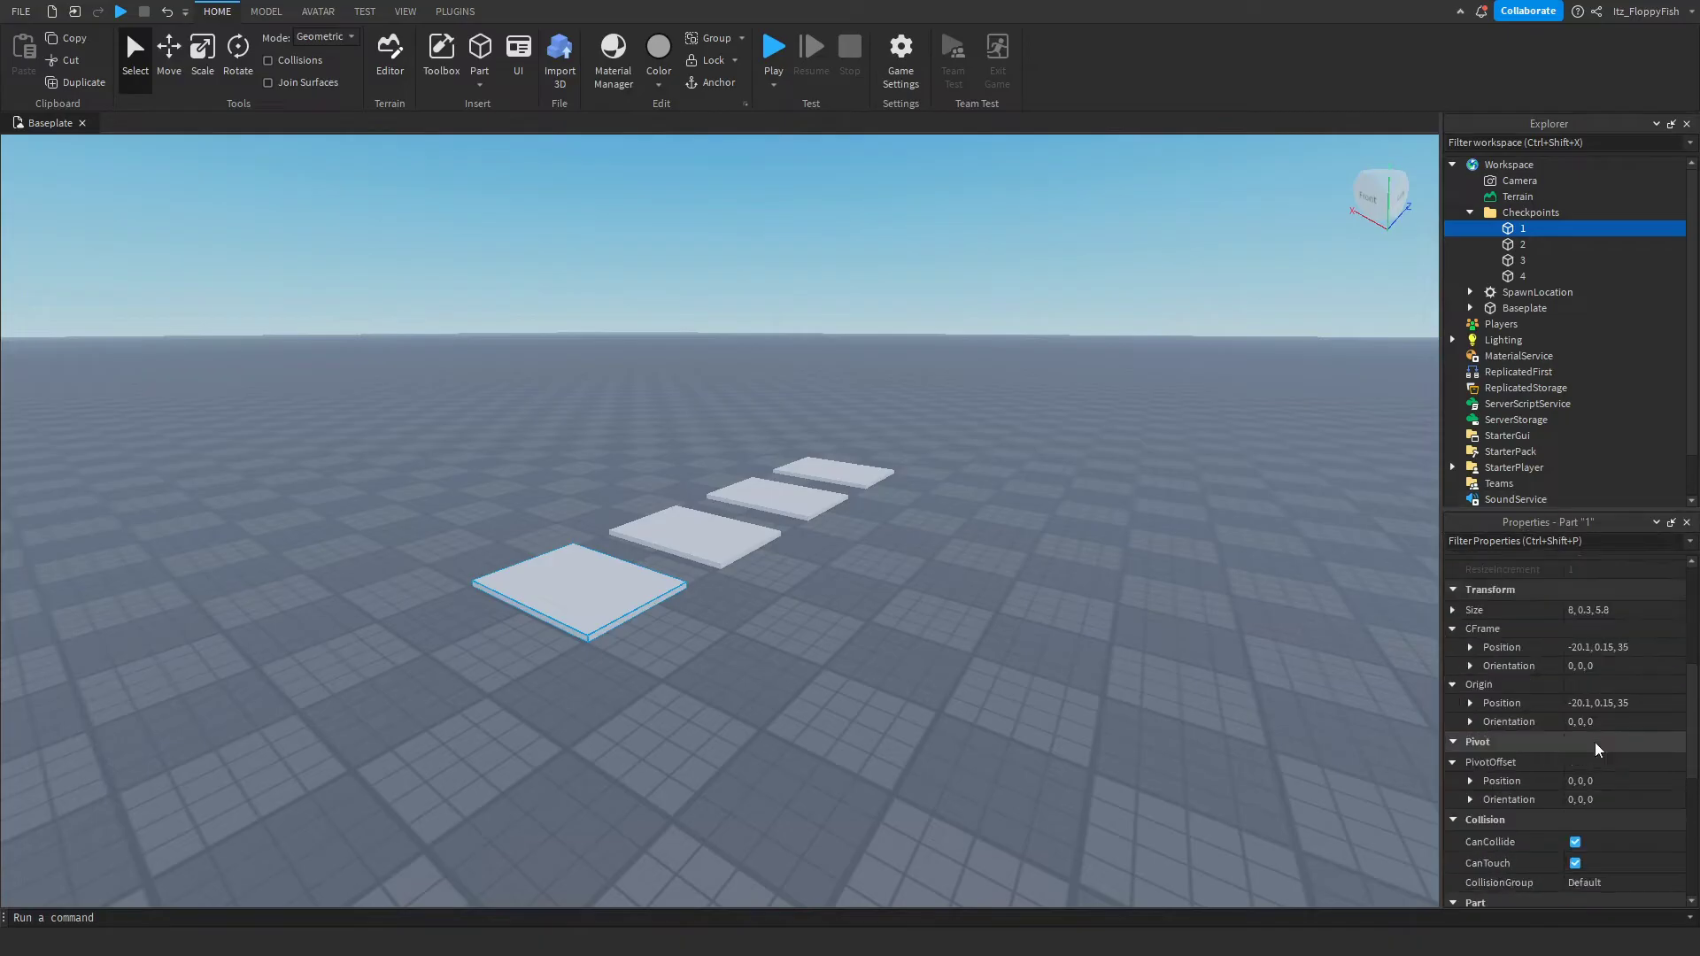
{"action": "scroll", "coordinate": [1577, 770], "scroll_direction": "up", "scroll_amount": 5}
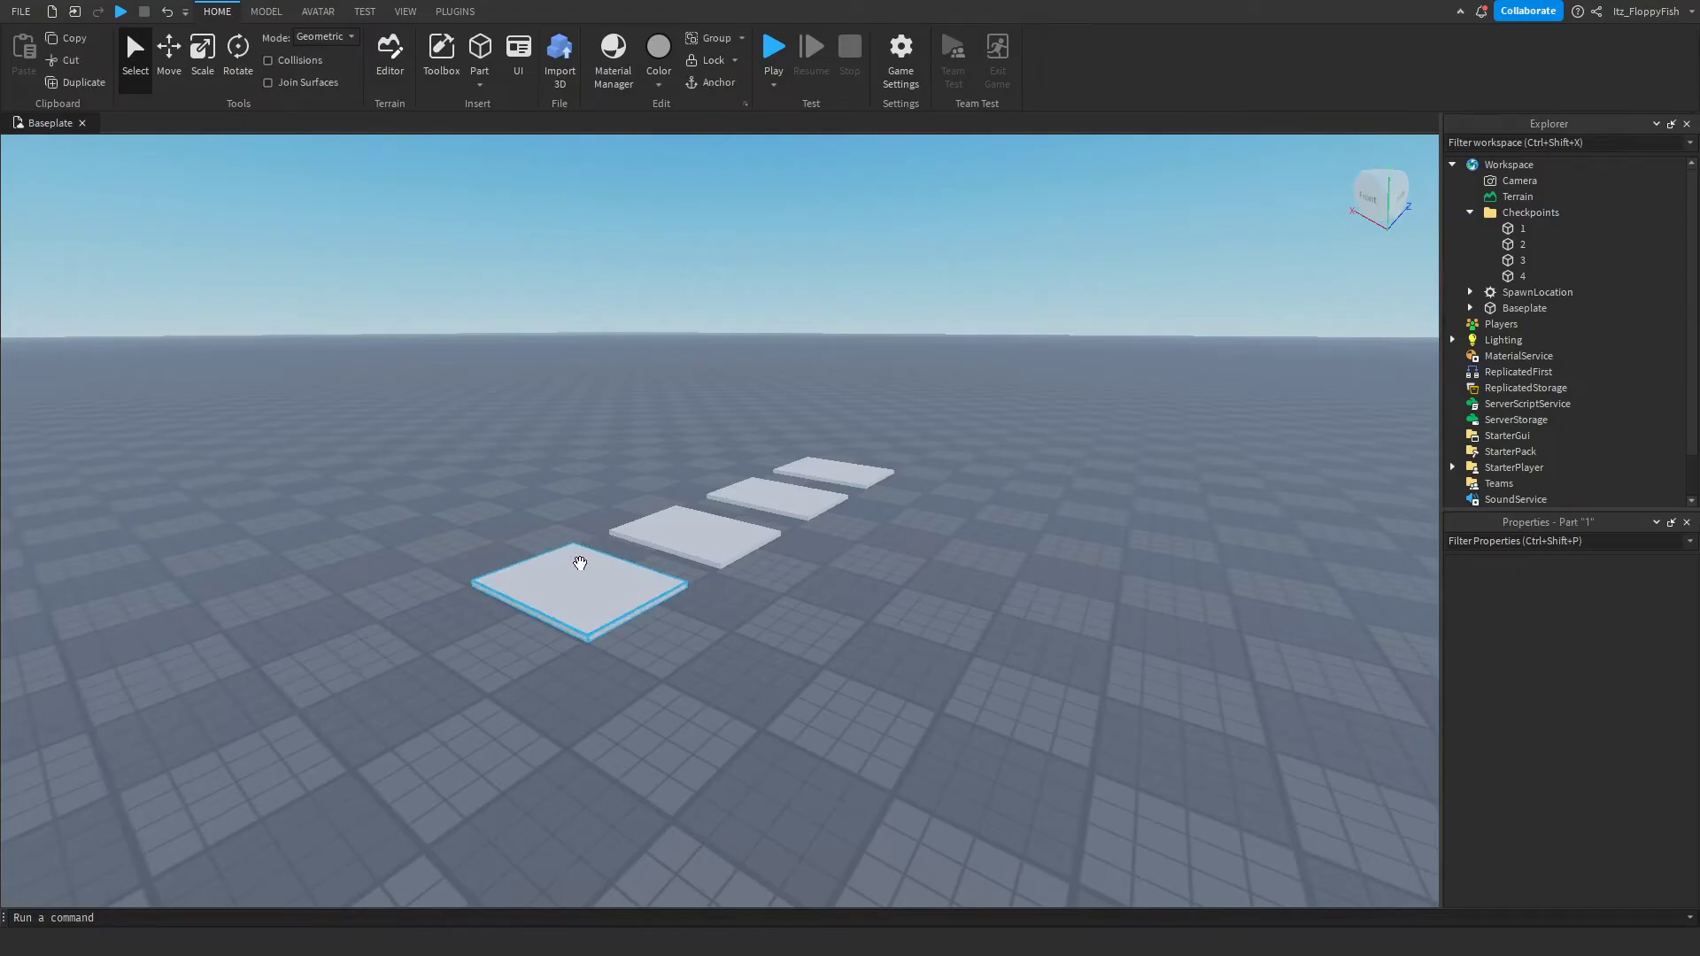
- Select all four checkpoint plates and anchor them
{"action": "left_click", "coordinate": [577, 561]}
{"action": "left_click", "coordinate": [740, 531], "text": "ctrl"}
{"action": "left_click", "coordinate": [788, 496], "text": "ctrl"}
{"action": "left_click", "coordinate": [851, 467], "text": "ctrl"}
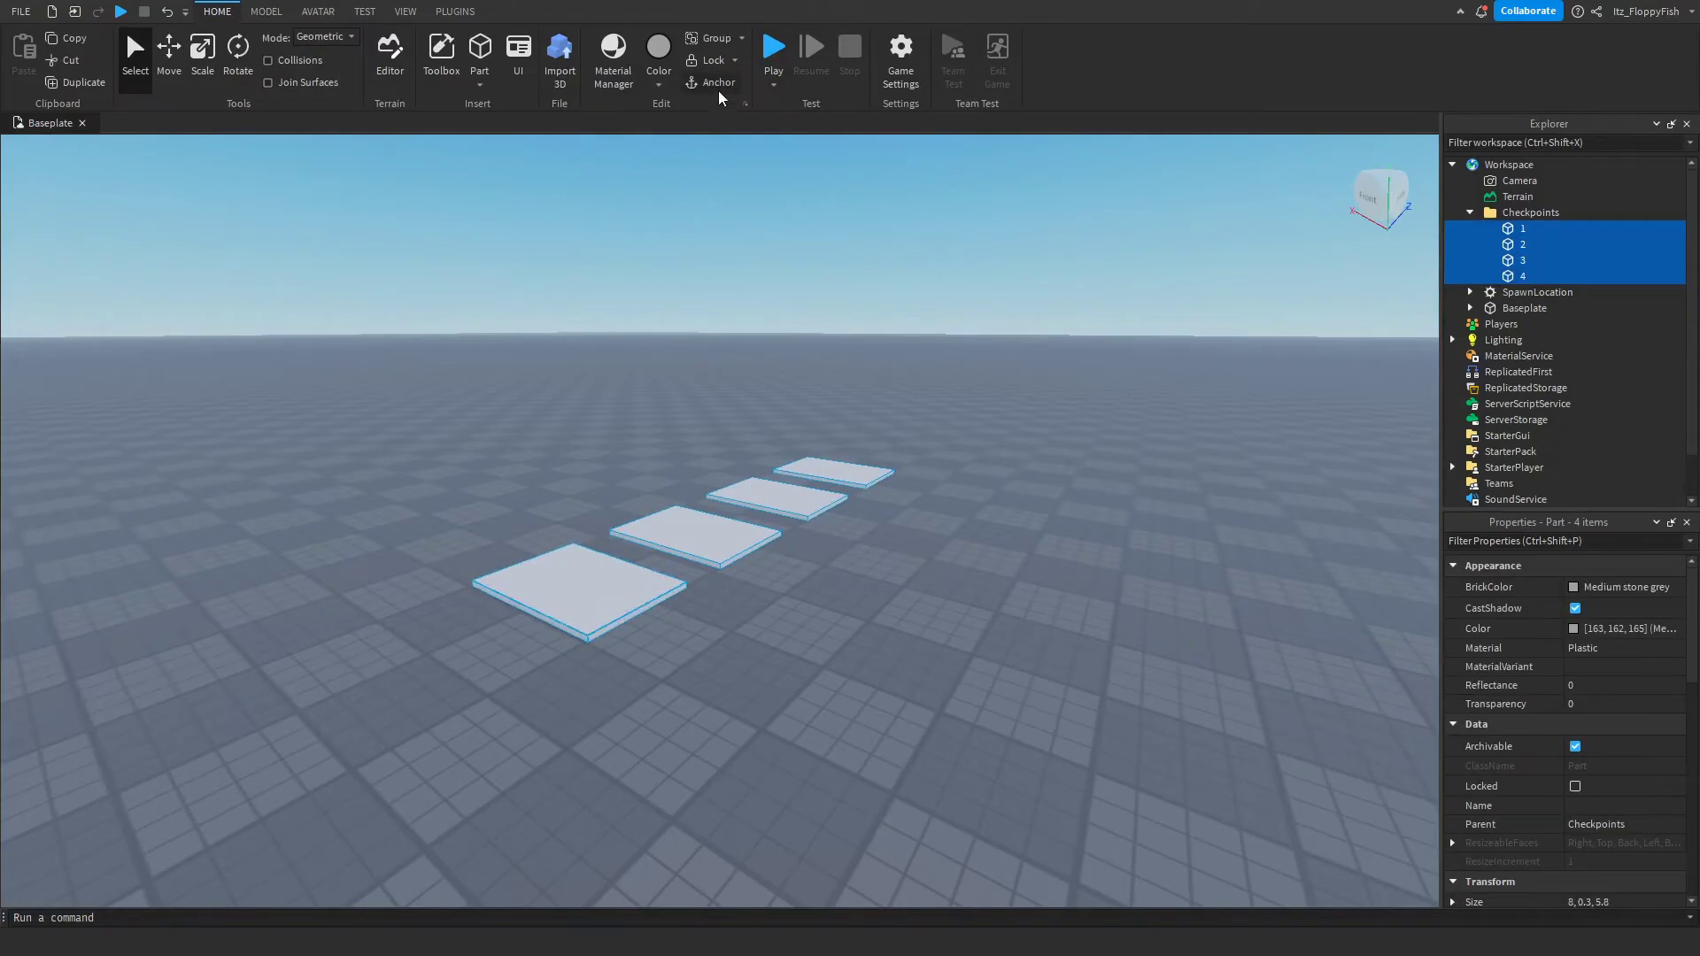
{"action": "left_click", "coordinate": [690, 254]}
{"action": "right_click_drag", "start_coordinate": [691, 254], "coordinate": [706, 260]}
{"action": "key", "text": "w"}
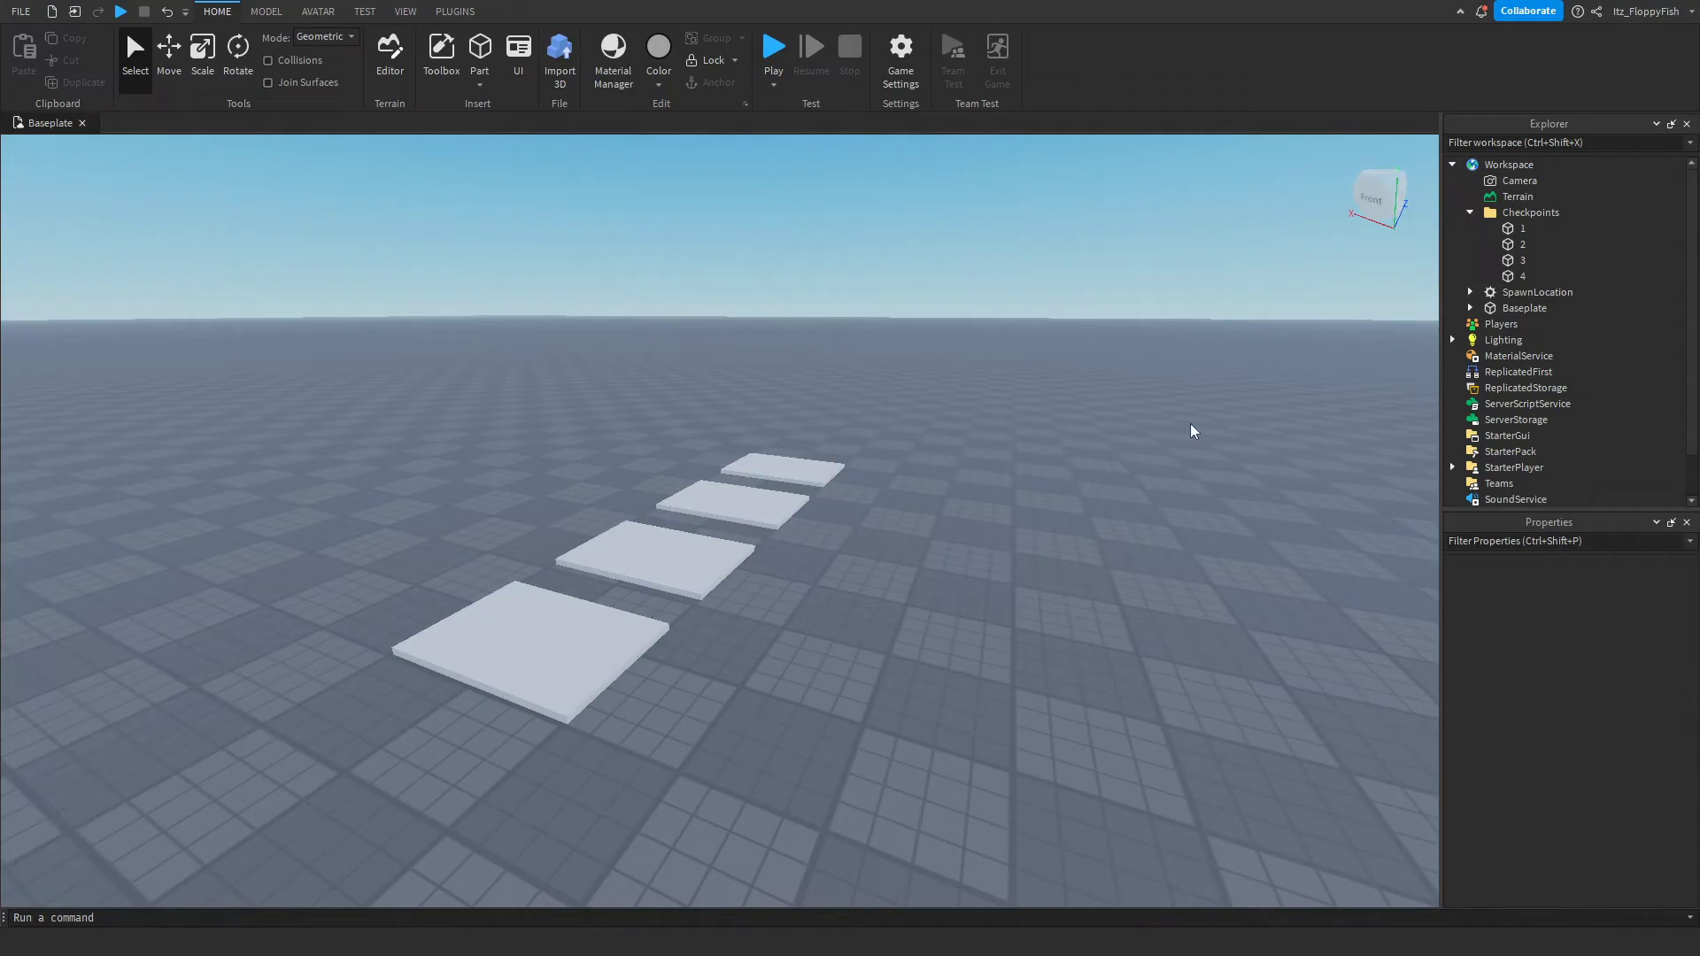
- Add a Script to ServerScriptService and clear its default code
{"action": "left_click", "coordinate": [1535, 406]}
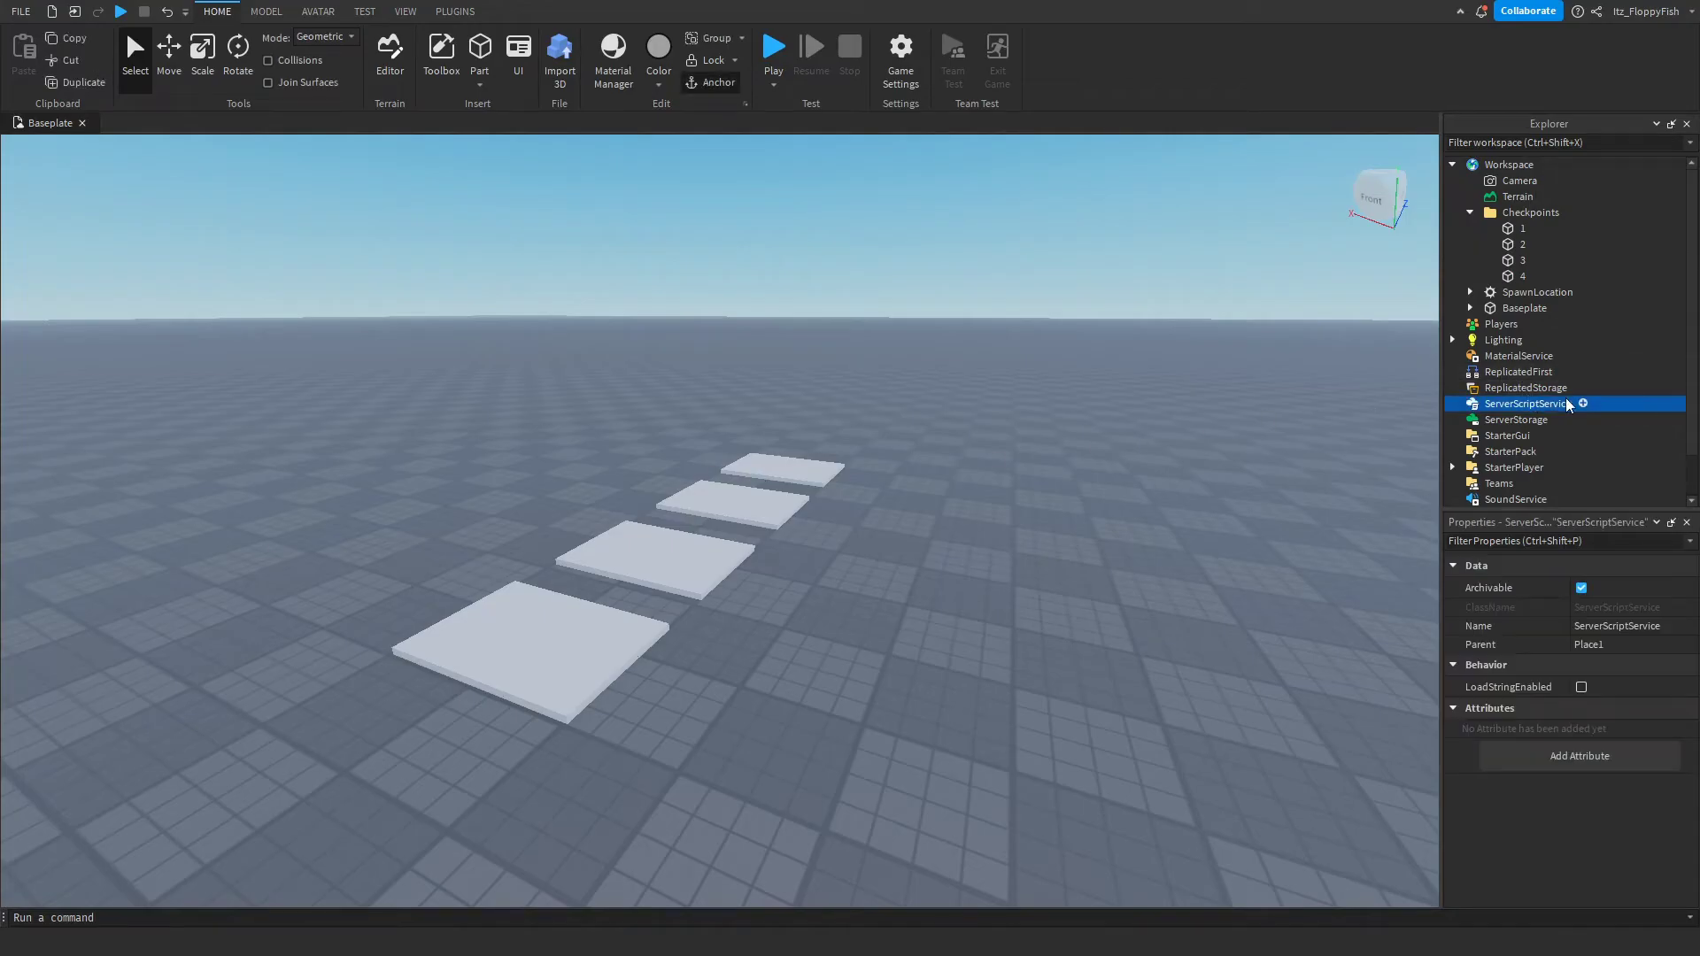
{"action": "left_click", "coordinate": [1585, 404]}
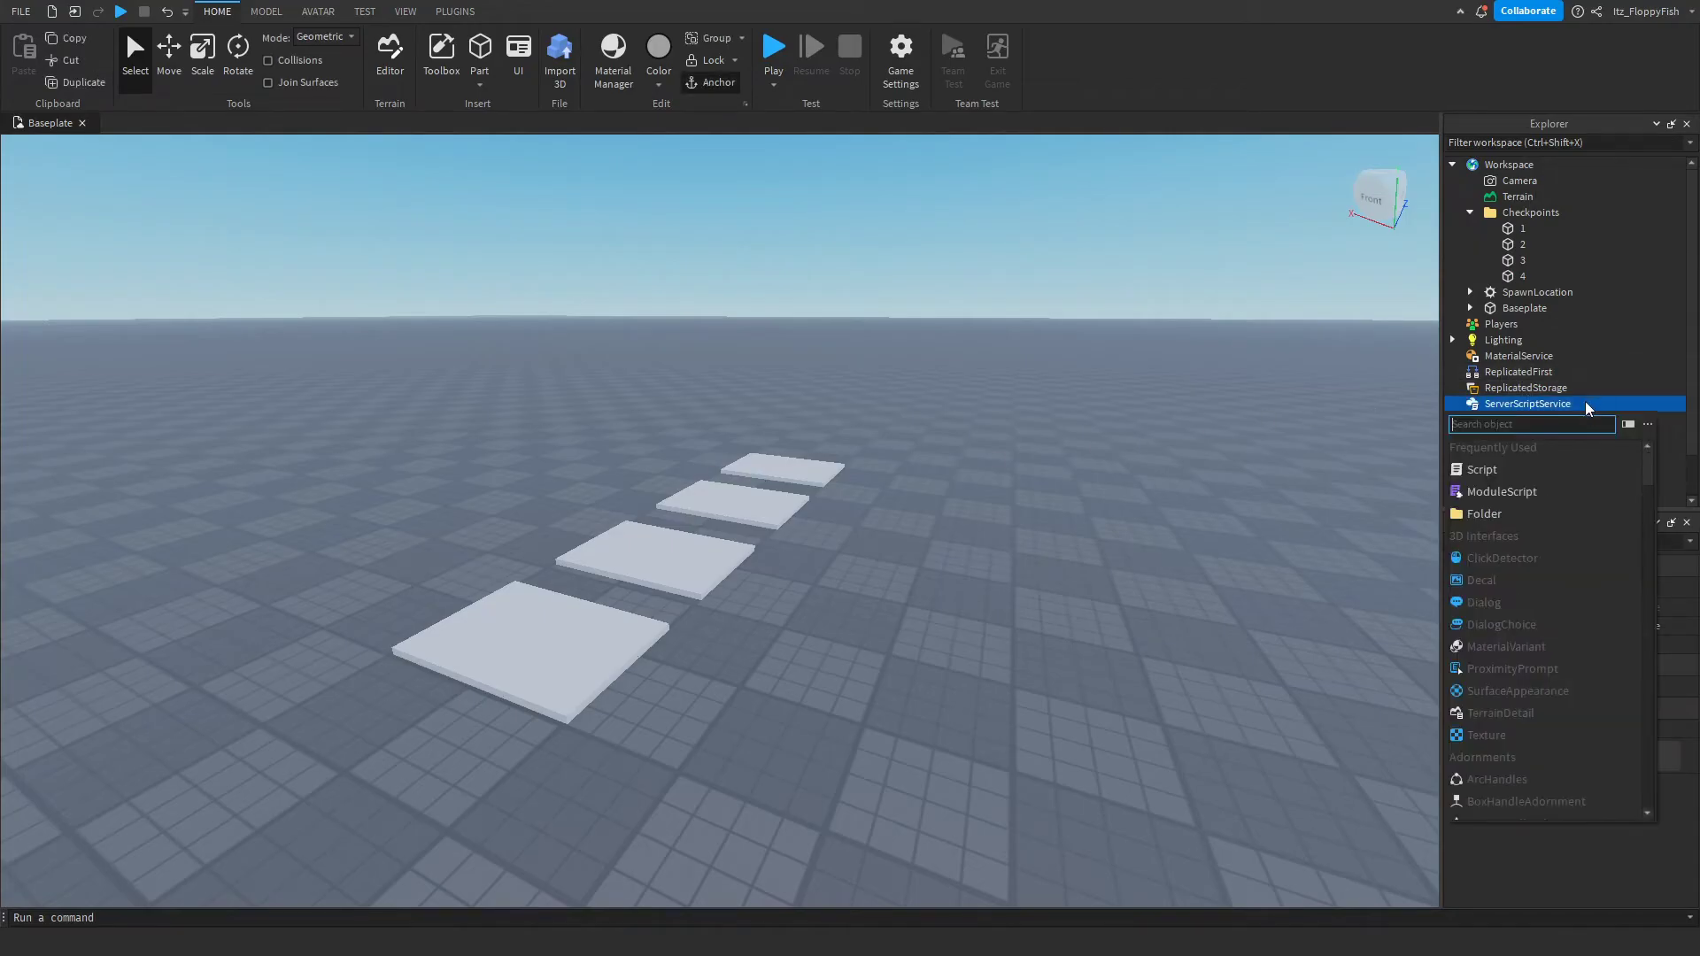
{"action": "left_click", "coordinate": [1557, 472]}
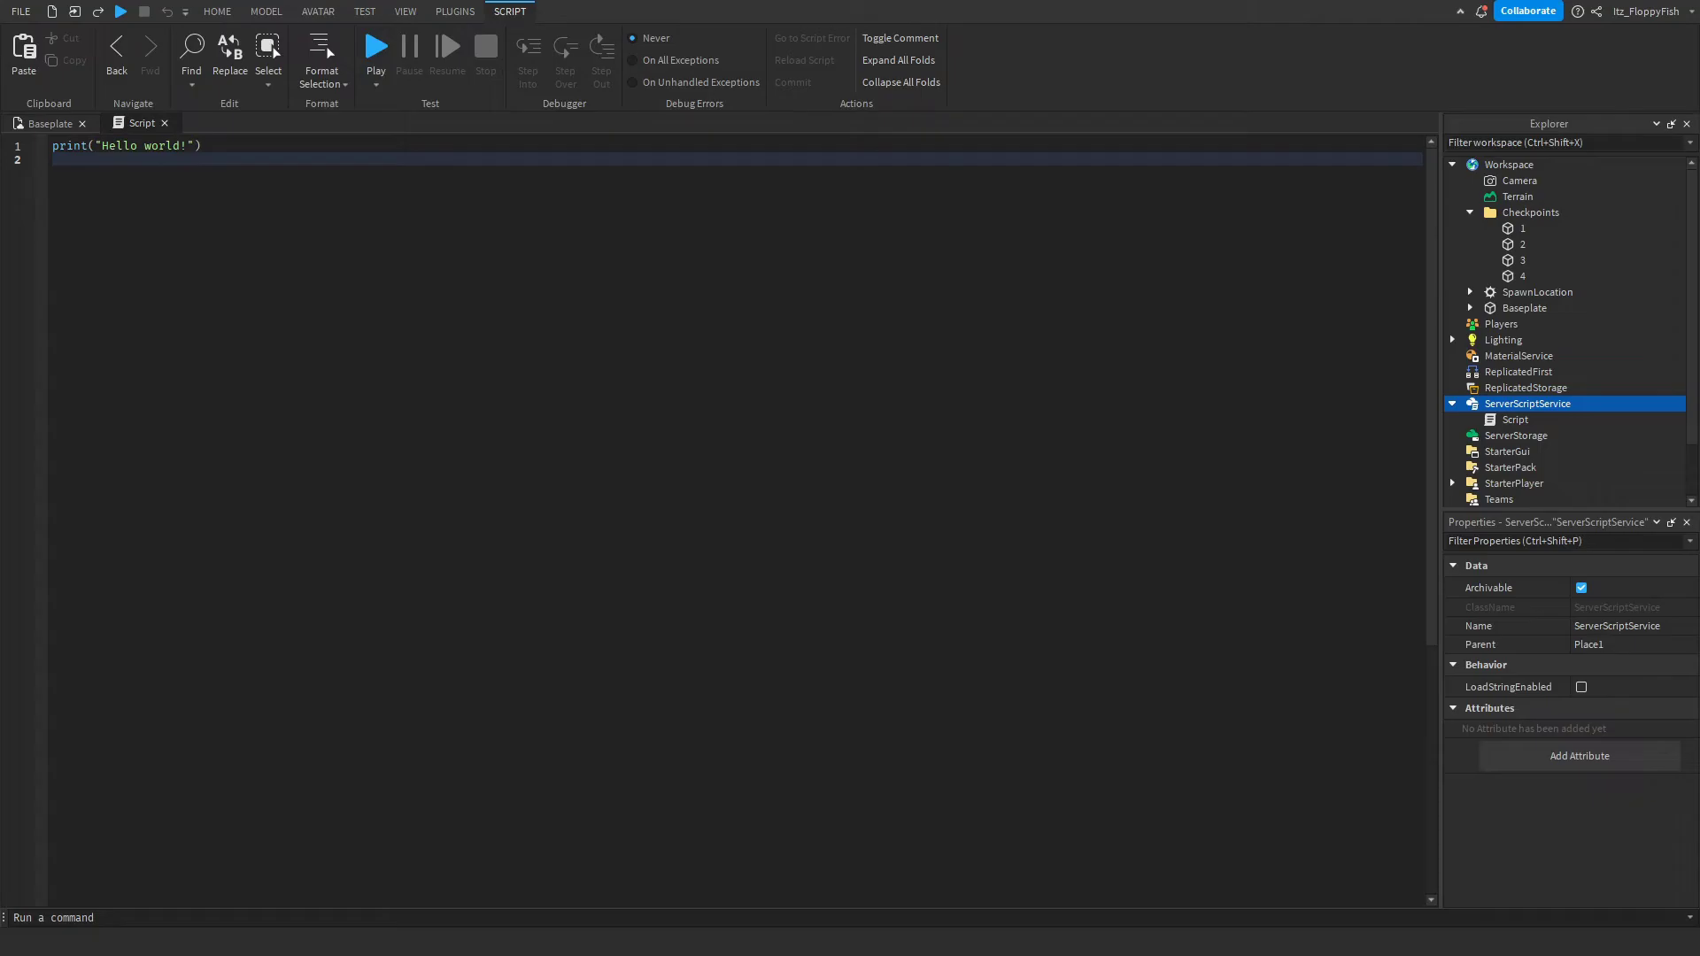
{"action": "key", "text": "ctrl+a"}
{"action": "key", "text": "BackSpace"}
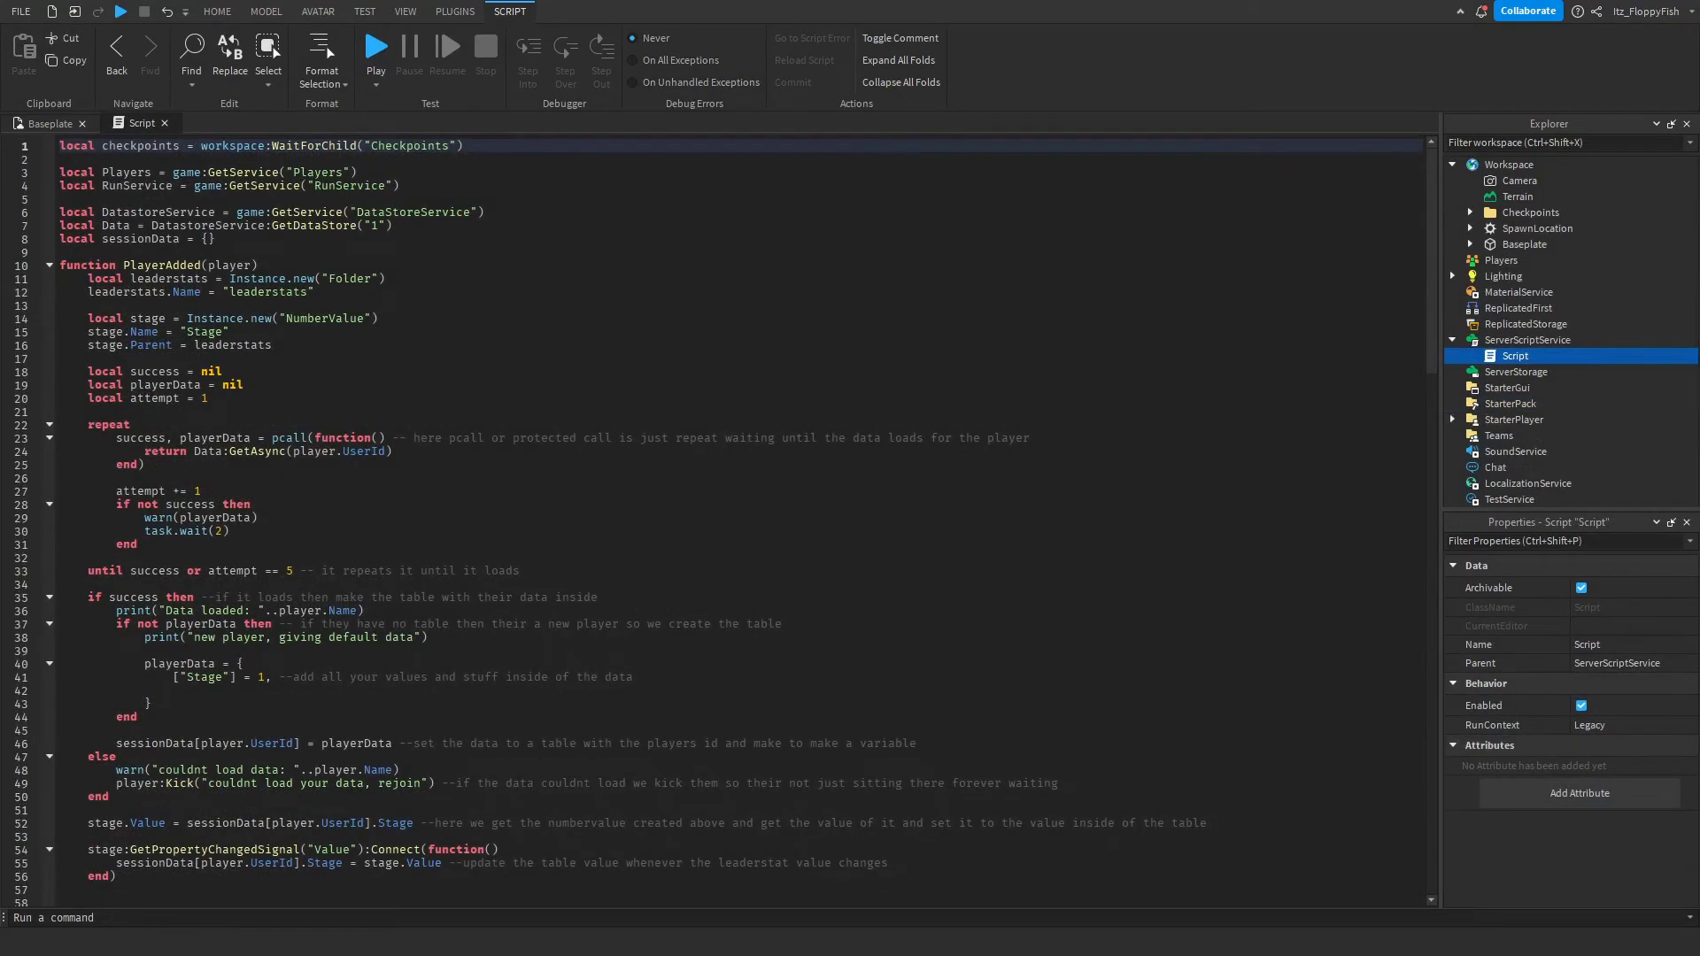
- Close the checkpoint script and return to the 3D view of the place
{"action": "left_click", "coordinate": [164, 124]}
{"action": "left_click", "coordinate": [170, 190]}
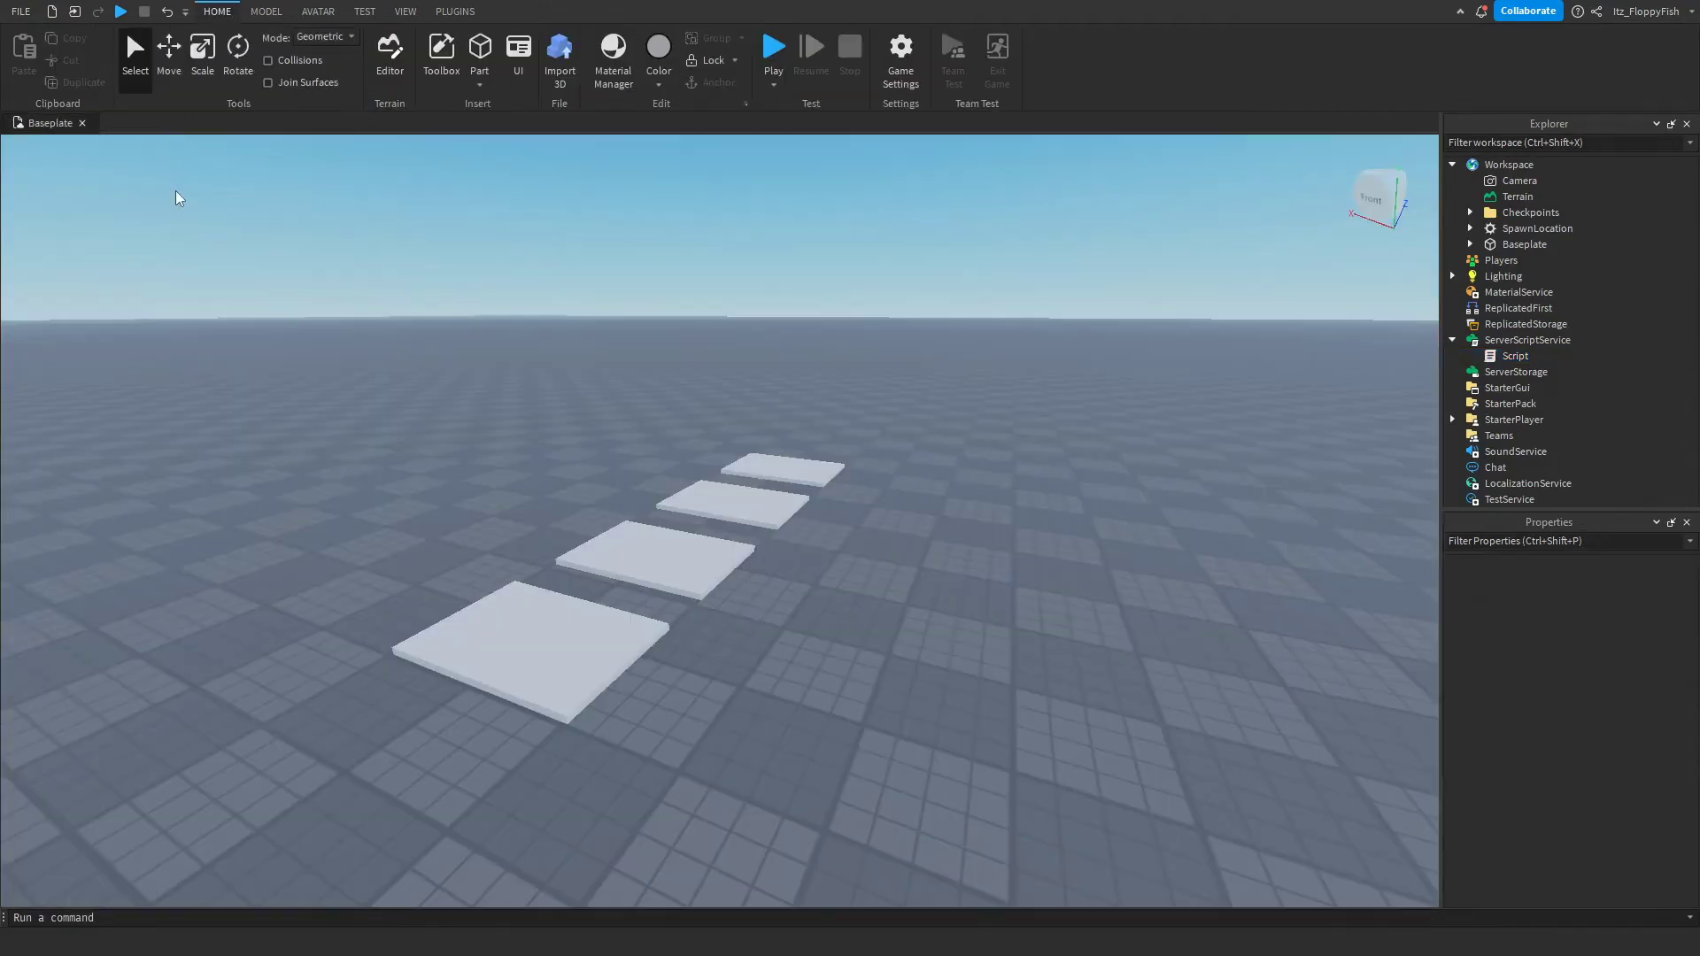
- Publish the place, switch to its Checkpoints Tutorial page on the Roblox website and launch the experience
{"action": "left_click", "coordinate": [19, 12]}
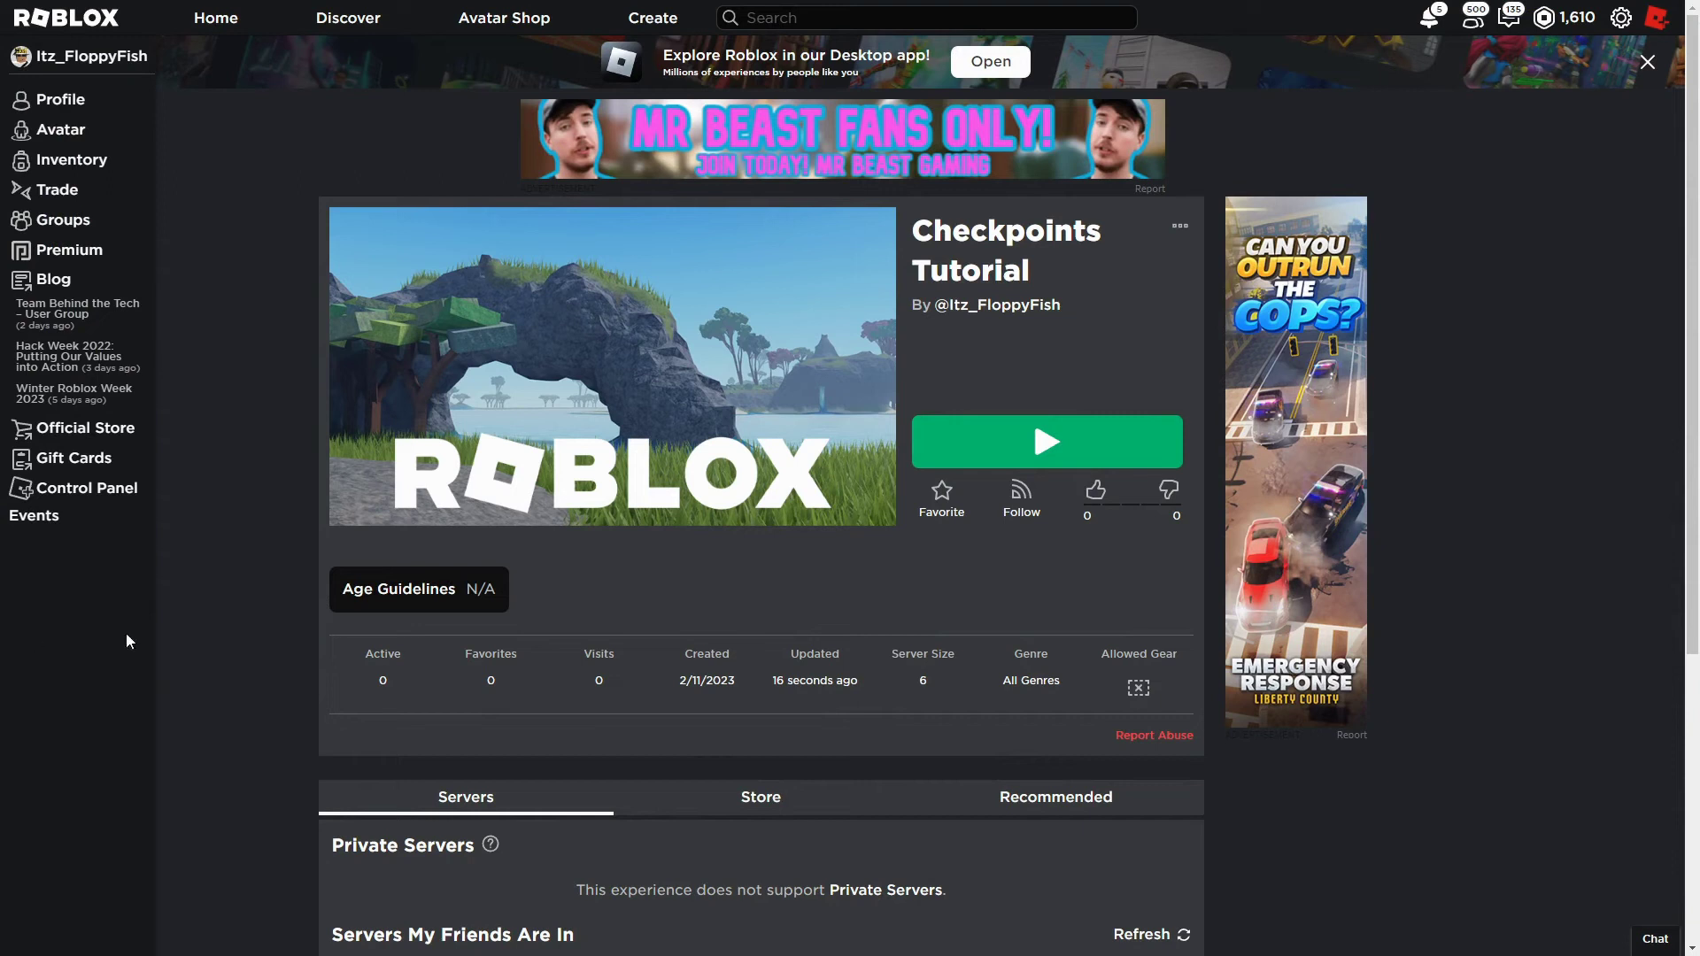
{"action": "left_click", "coordinate": [1047, 445]}
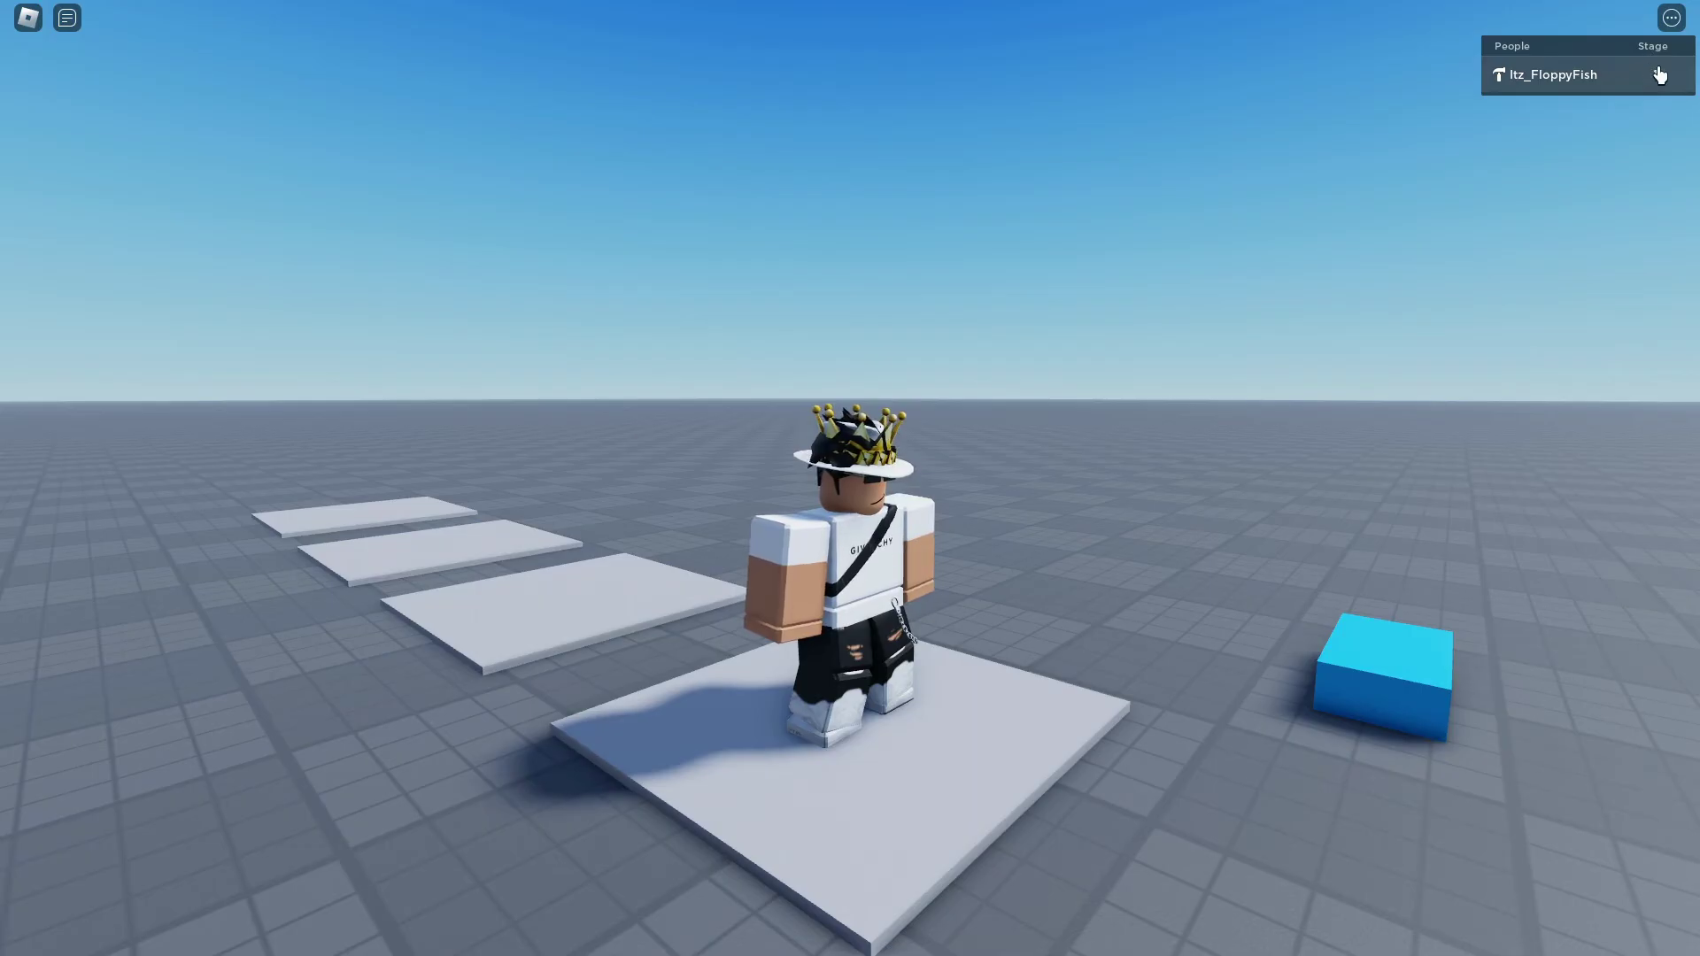
{"action": "right_click_drag", "start_coordinate": [969, 390], "coordinate": [1124, 533]}
{"action": "right_click_drag", "start_coordinate": [1047, 449], "coordinate": [1019, 425]}
{"action": "right_click_drag", "start_coordinate": [887, 657], "coordinate": [870, 688]}
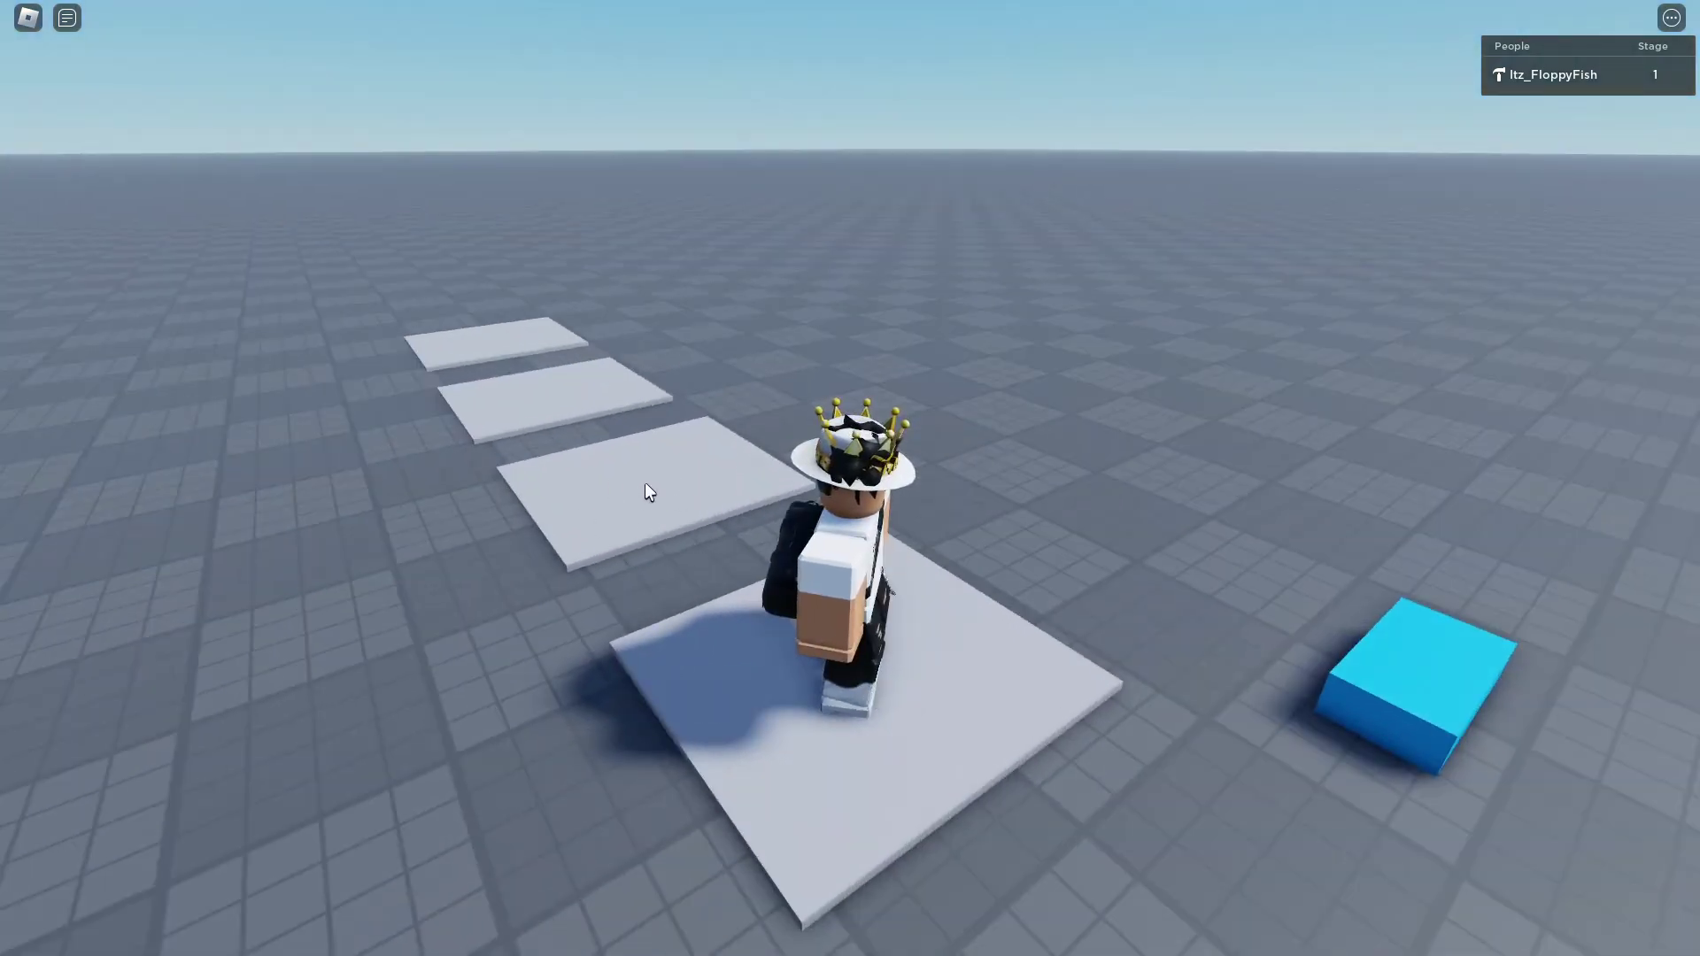
- Walk and jump the character from the first plate across the second, third and fourth checkpoint plates to test stage progression
{"action": "right_click_drag", "start_coordinate": [646, 486], "coordinate": [646, 486]}
{"action": "key", "text": "a"}
{"action": "key", "text": "space"}
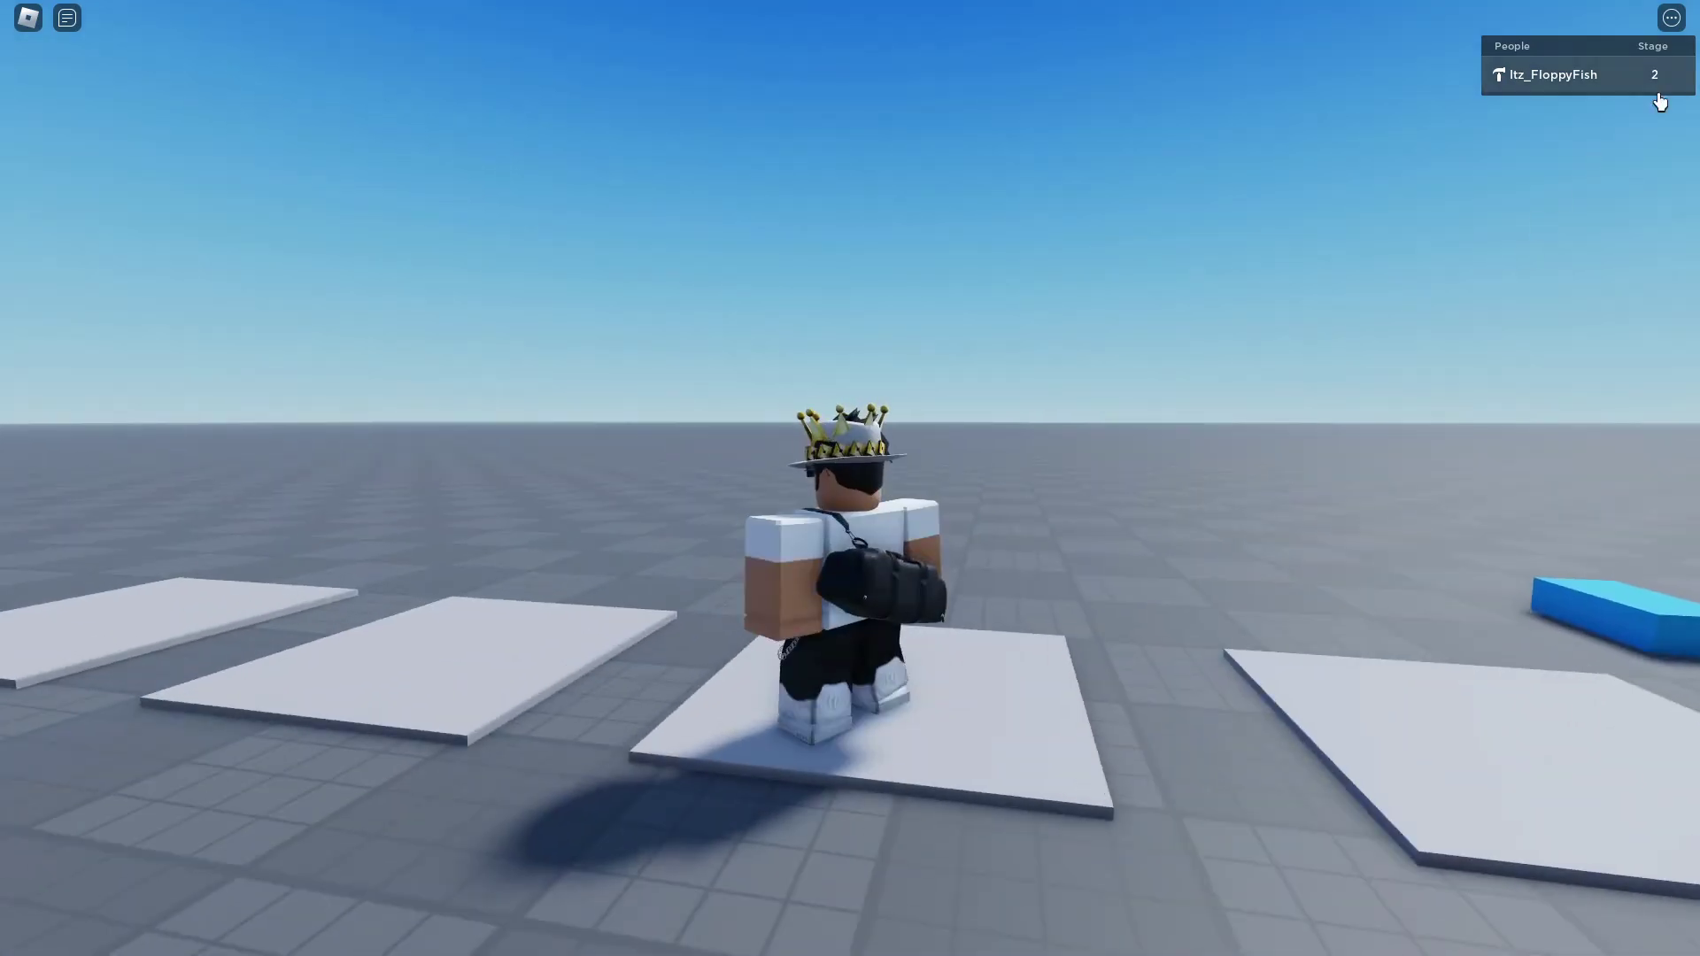
{"action": "key", "text": "w"}
{"action": "right_click_drag", "start_coordinate": [1181, 461], "coordinate": [1181, 461]}
{"action": "key", "text": "w"}
{"action": "key", "text": "space"}
{"action": "key", "text": "w"}
{"action": "key", "text": "space"}
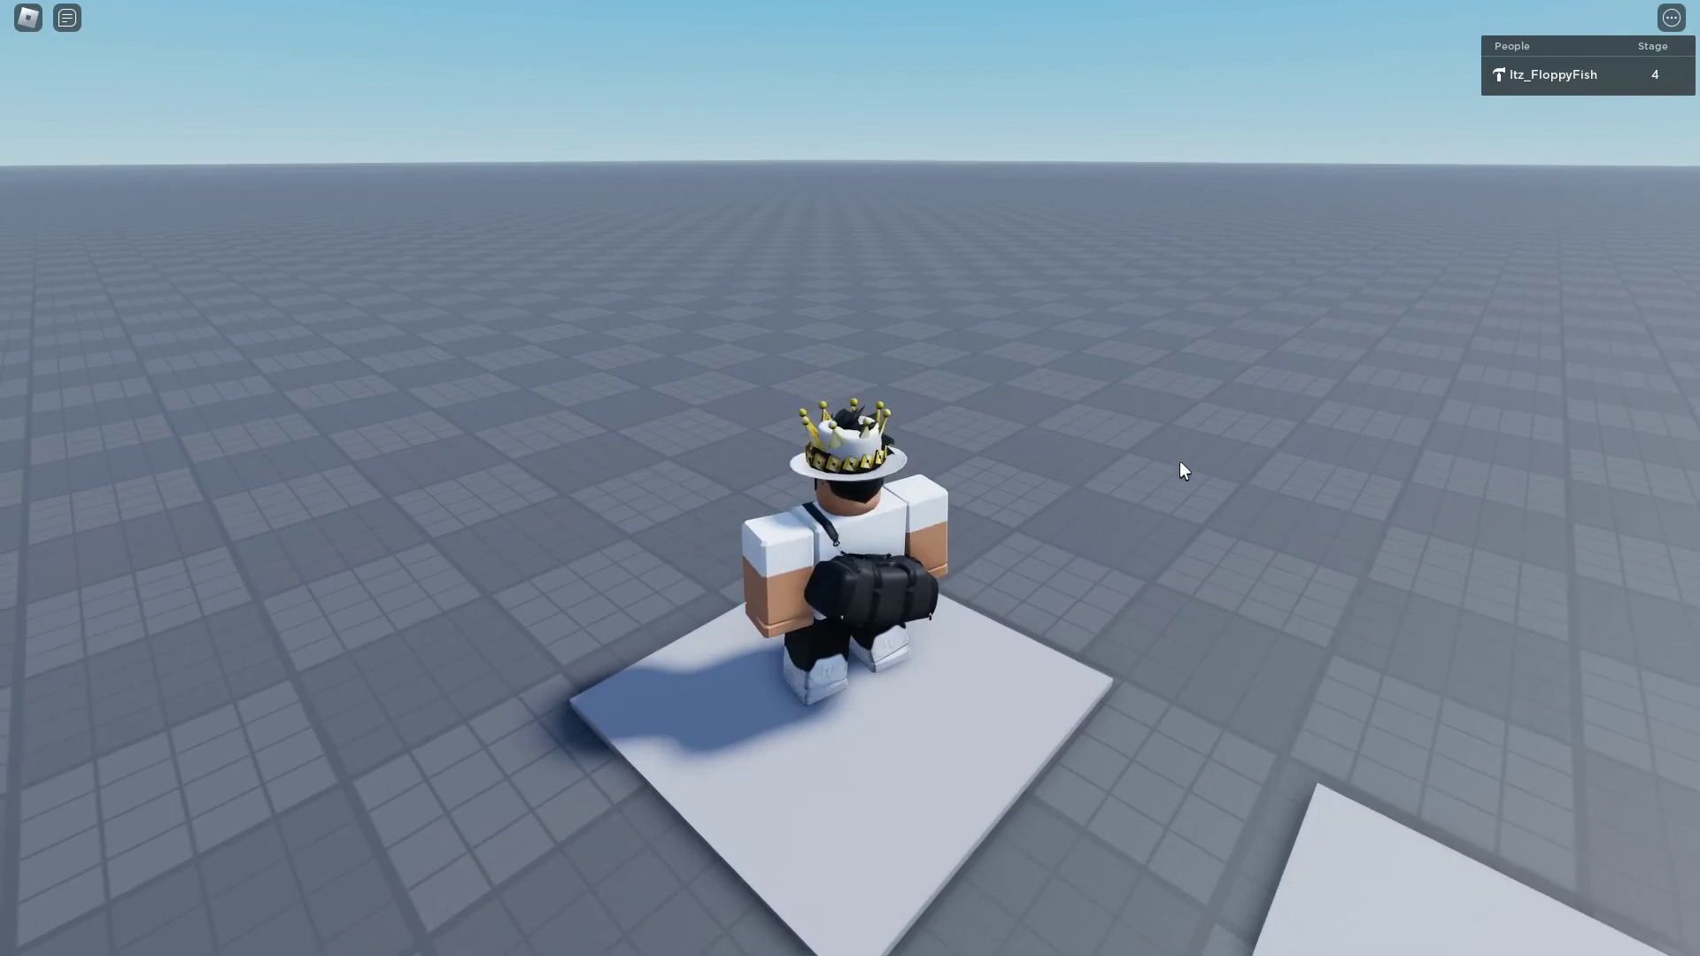
- Exit full screen and close the running experience, returning to the Checkpoints Tutorial page on the Roblox website
{"action": "right_click_drag", "start_coordinate": [761, 566], "coordinate": [710, 634]}
{"action": "right_click_drag", "start_coordinate": [938, 683], "coordinate": [972, 698]}
{"action": "right_click_drag", "start_coordinate": [1155, 496], "coordinate": [1155, 496]}
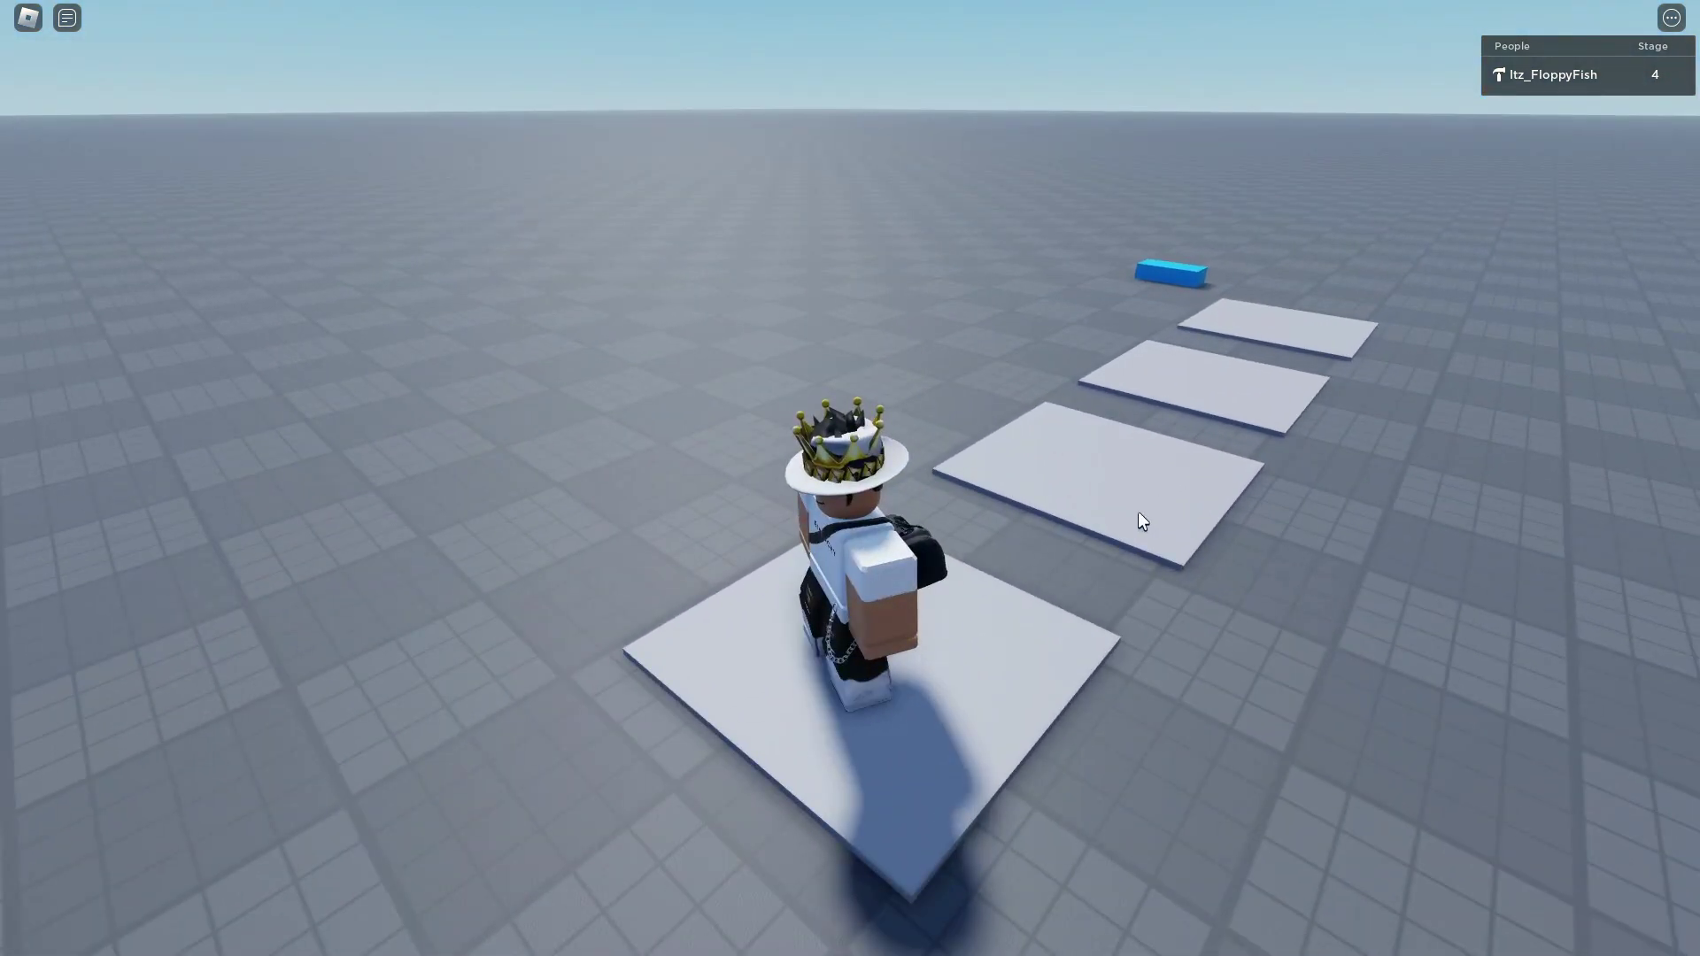
{"action": "key", "text": "F11"}
{"action": "left_click", "coordinate": [1680, 16]}
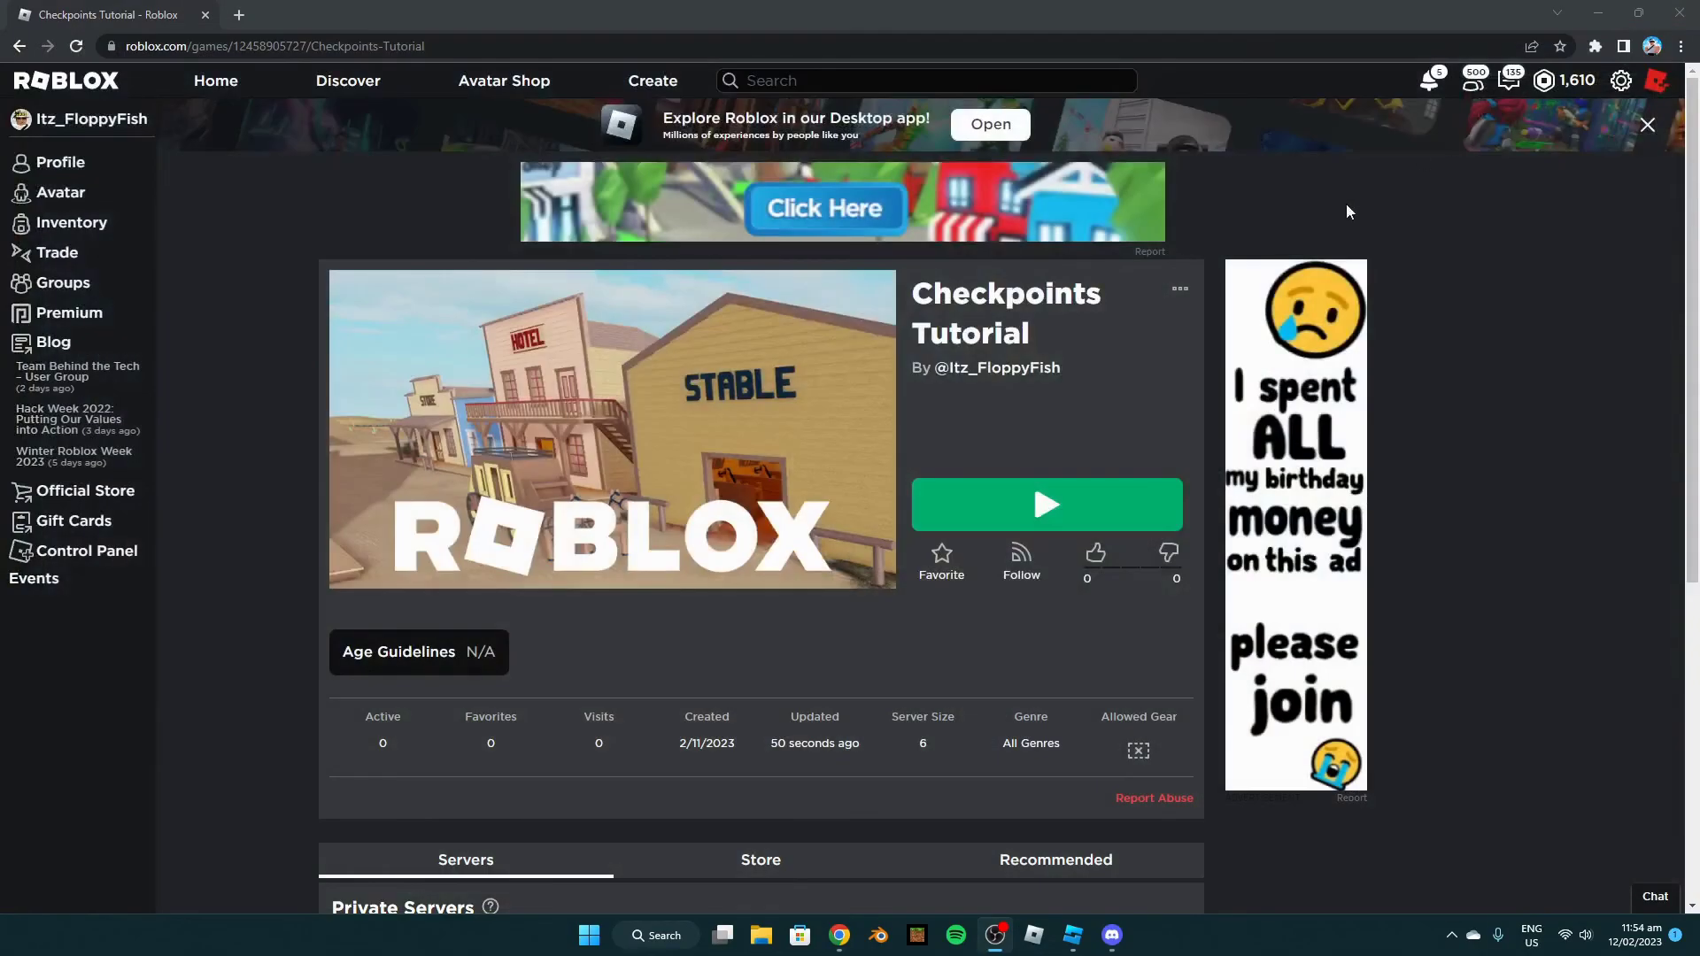
- Rejoin the Checkpoints Tutorial experience and check the character's spawn plate and the Stage value on the leaderboard
{"action": "left_click", "coordinate": [1080, 515]}
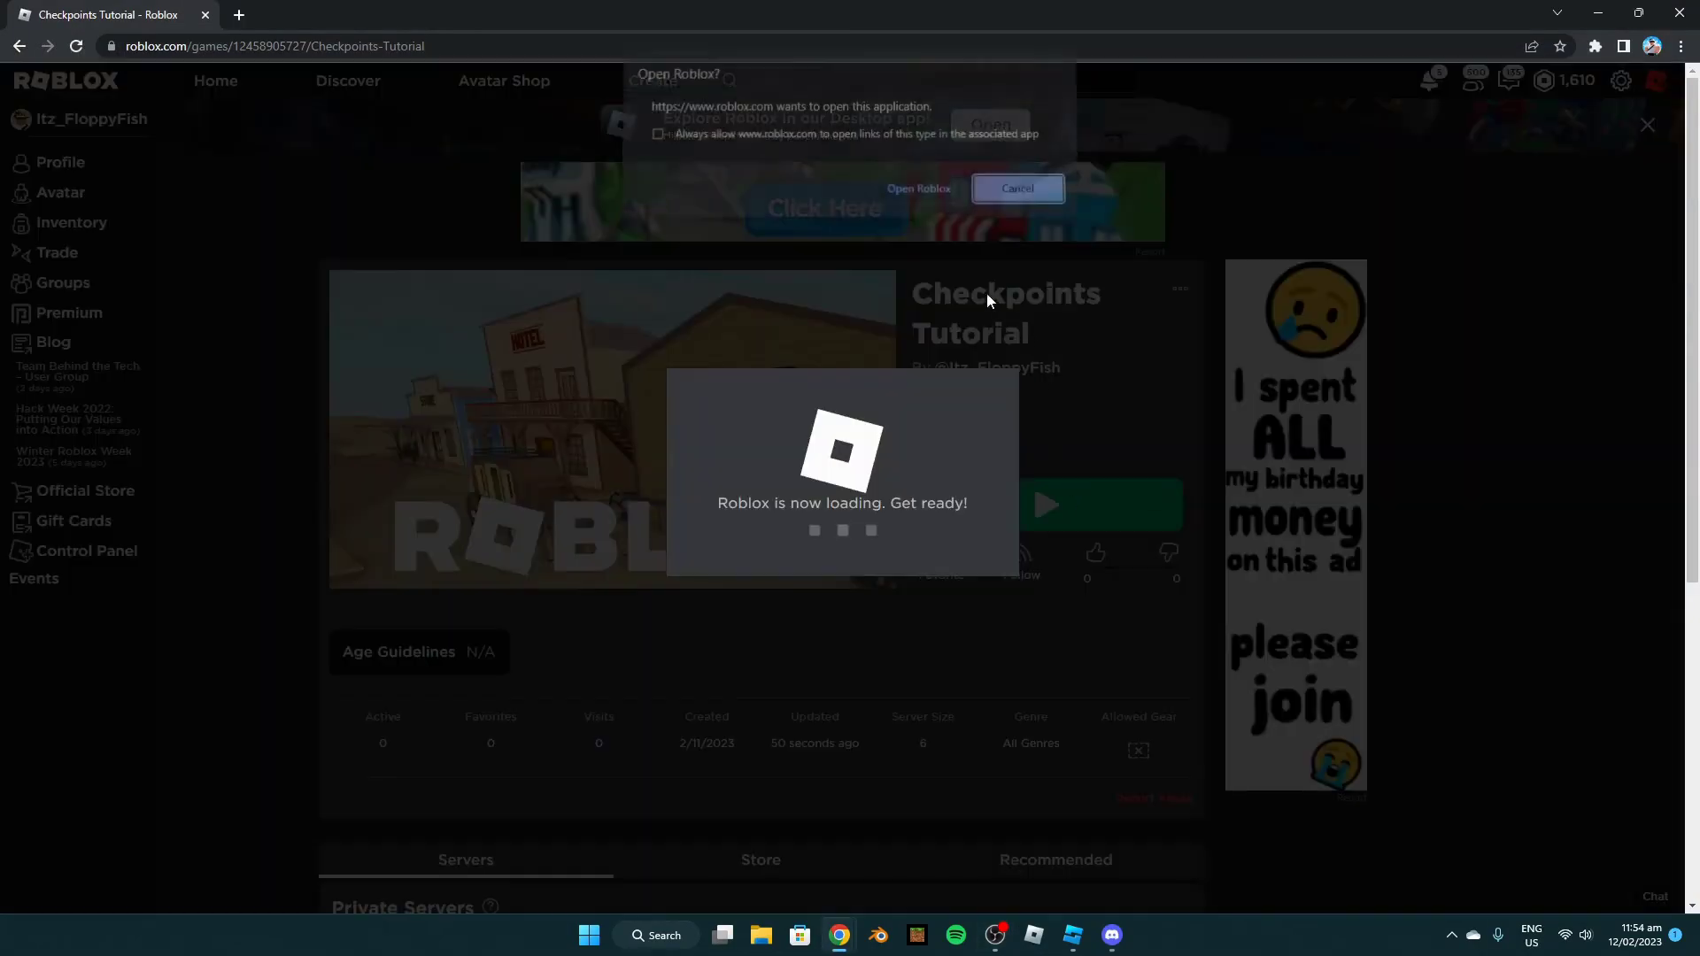
{"action": "left_click", "coordinate": [928, 204]}
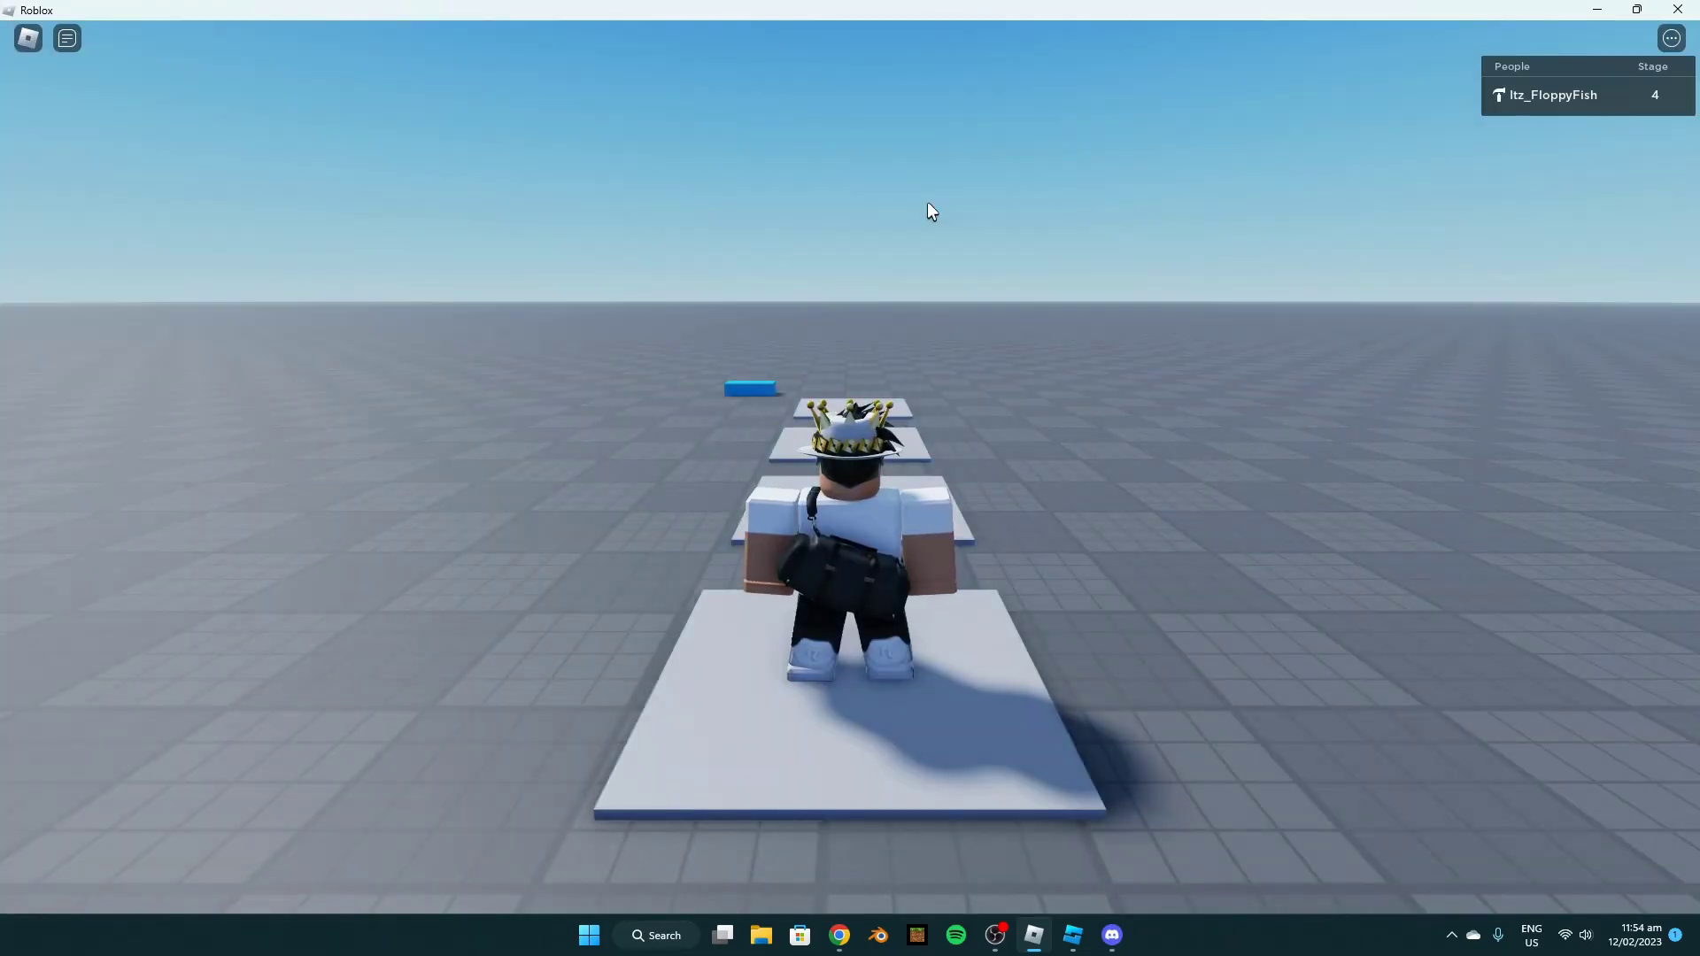
{"action": "right_click_drag", "start_coordinate": [942, 462], "coordinate": [931, 476]}
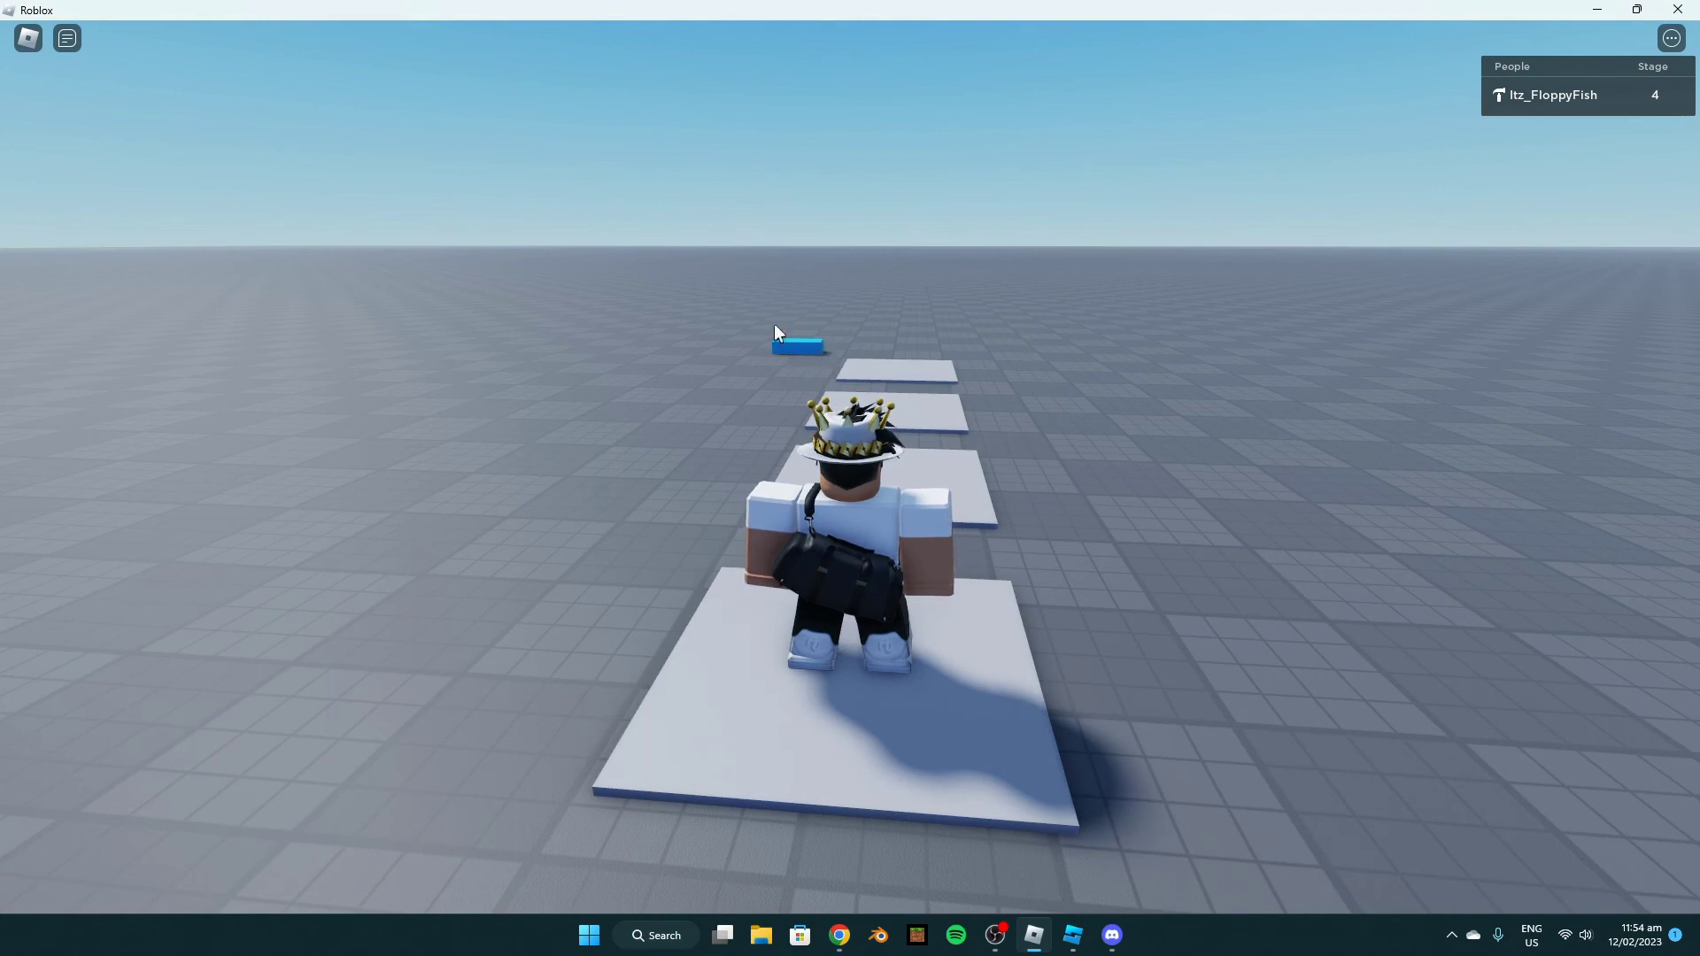
{"action": "right_click_drag", "start_coordinate": [790, 320], "coordinate": [843, 329]}
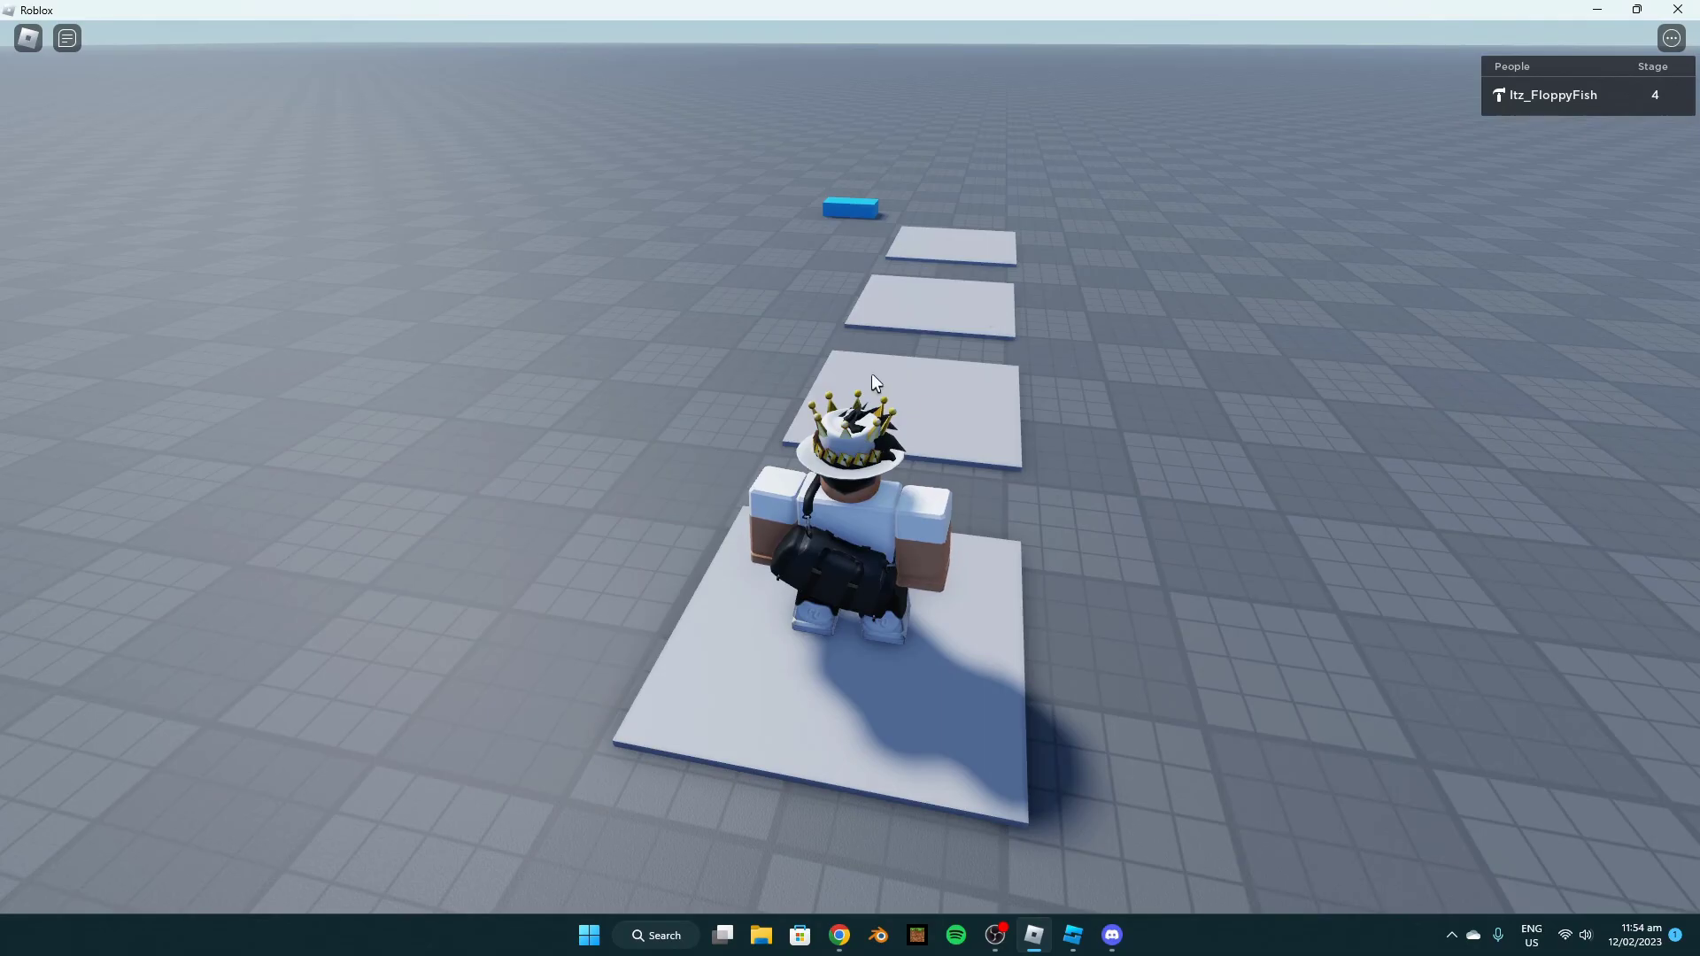
{"action": "right_click_drag", "start_coordinate": [827, 619], "coordinate": [992, 625]}
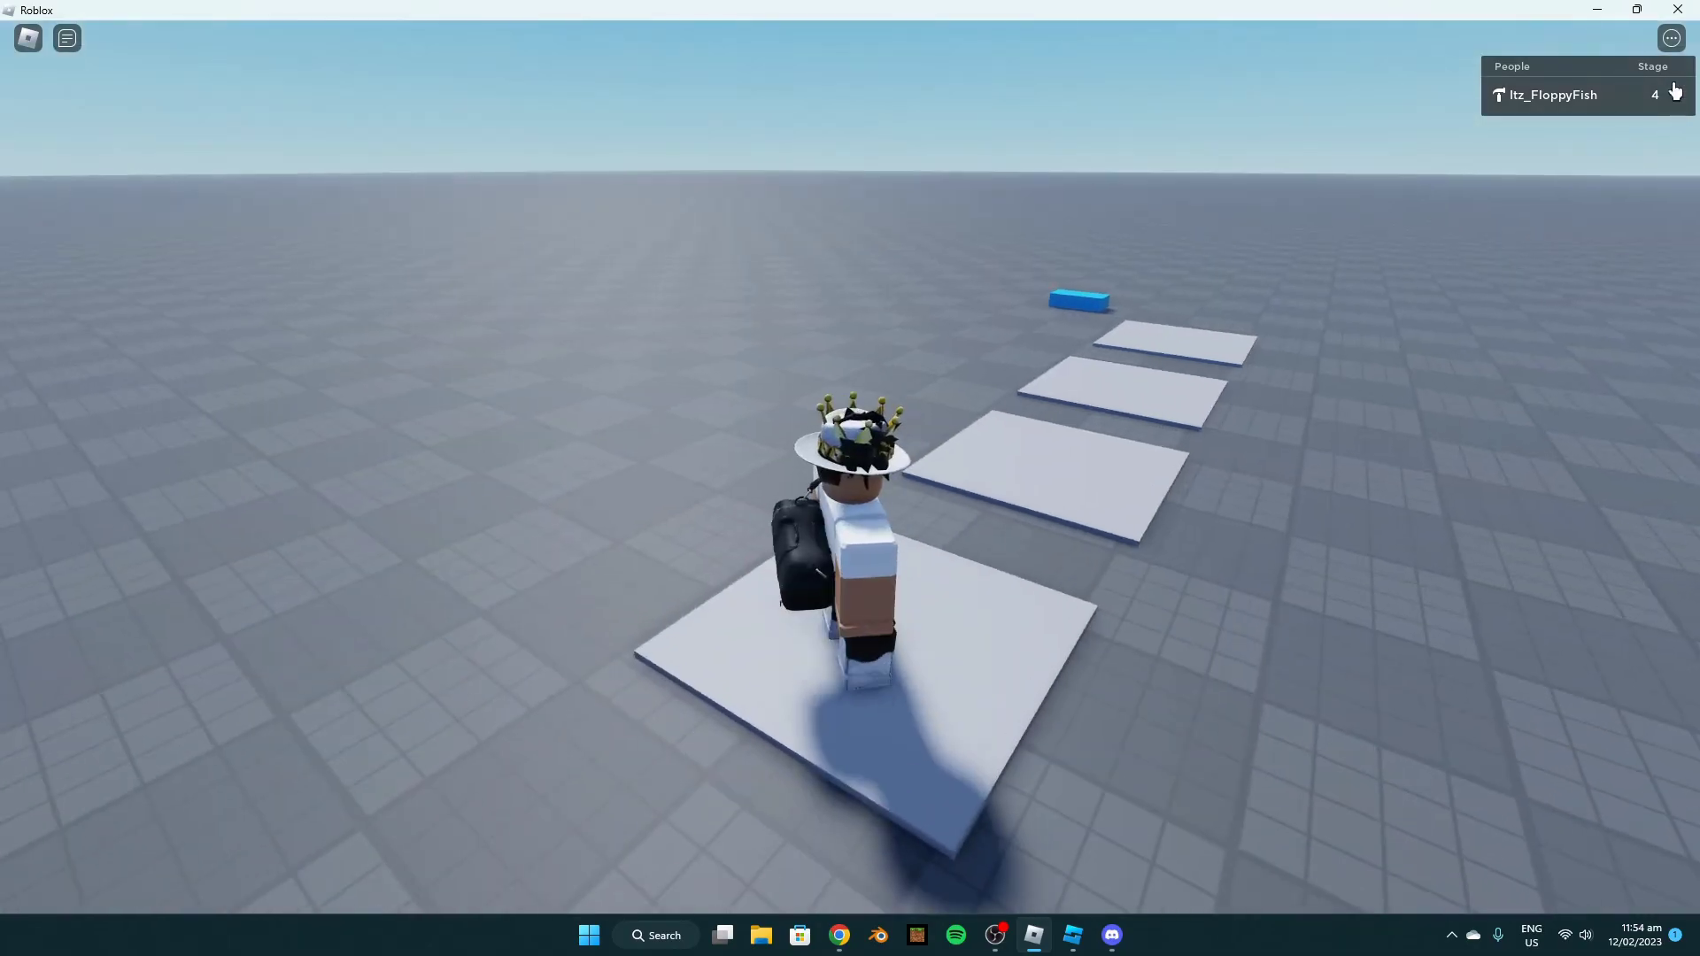